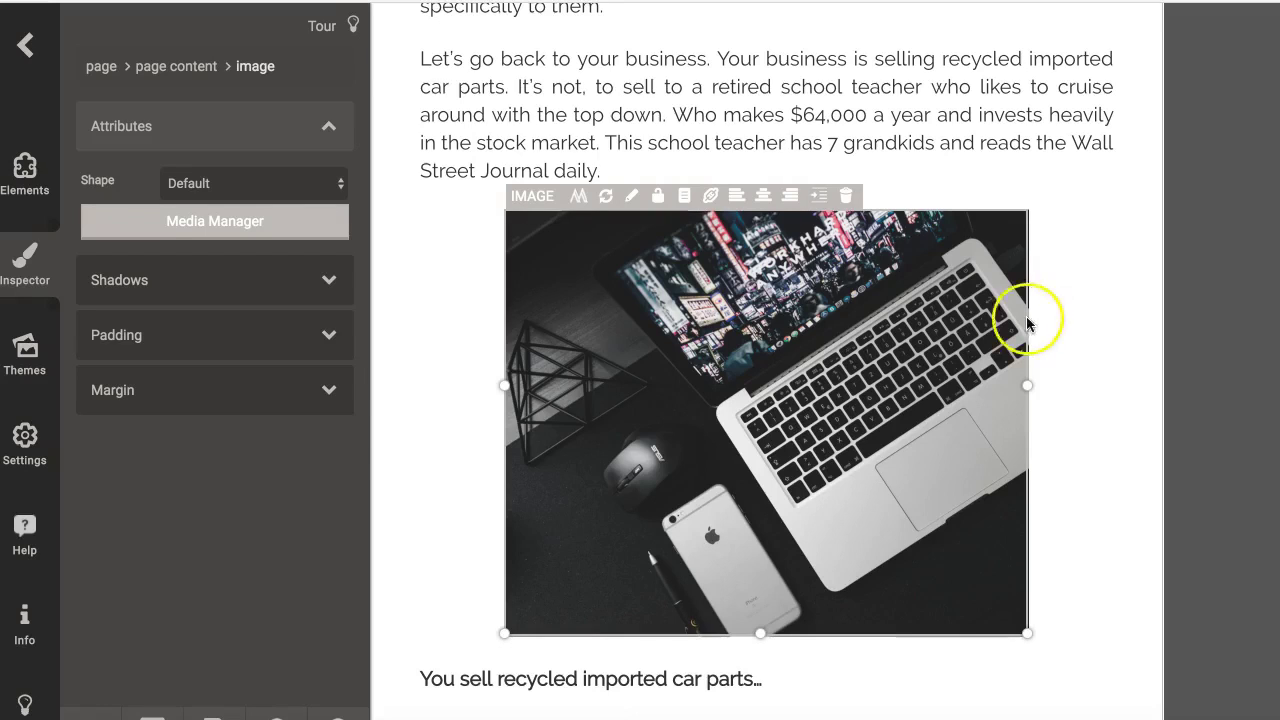
- Try left and centre alignment on the laptop image and finish with it right-aligned
{"action": "left_click", "coordinate": [735, 197]}
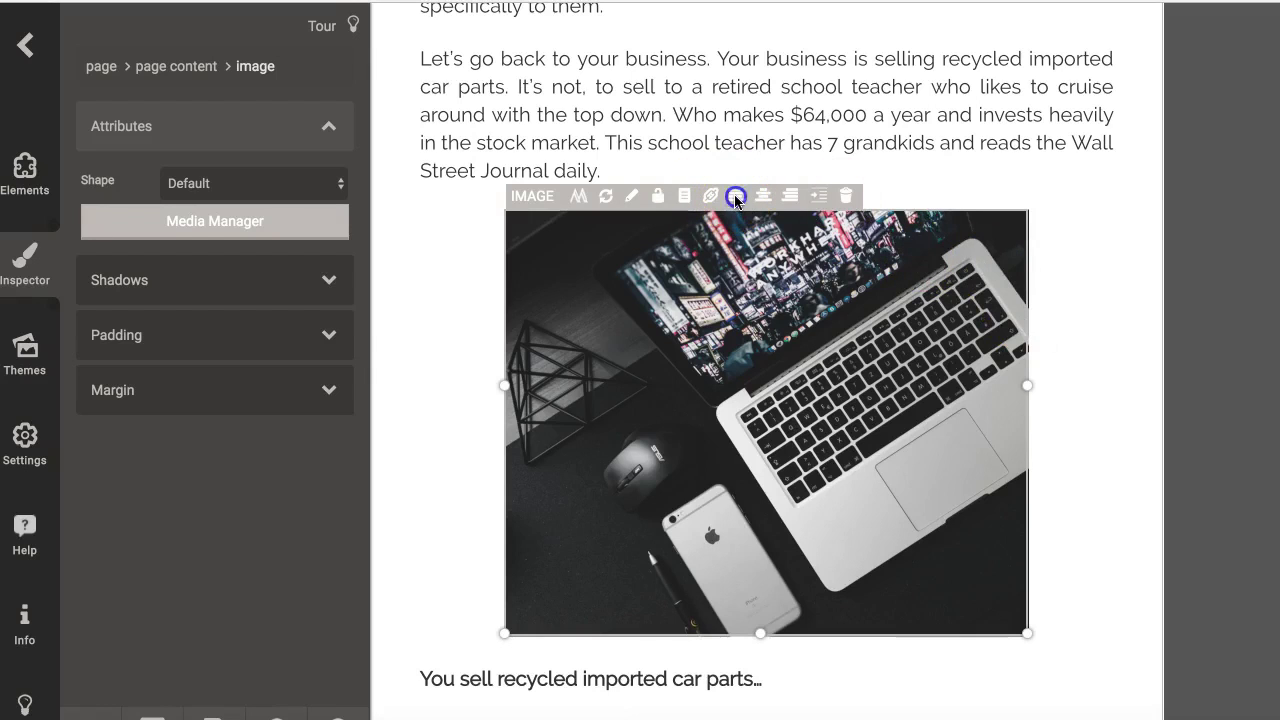
{"action": "left_click", "coordinate": [735, 197]}
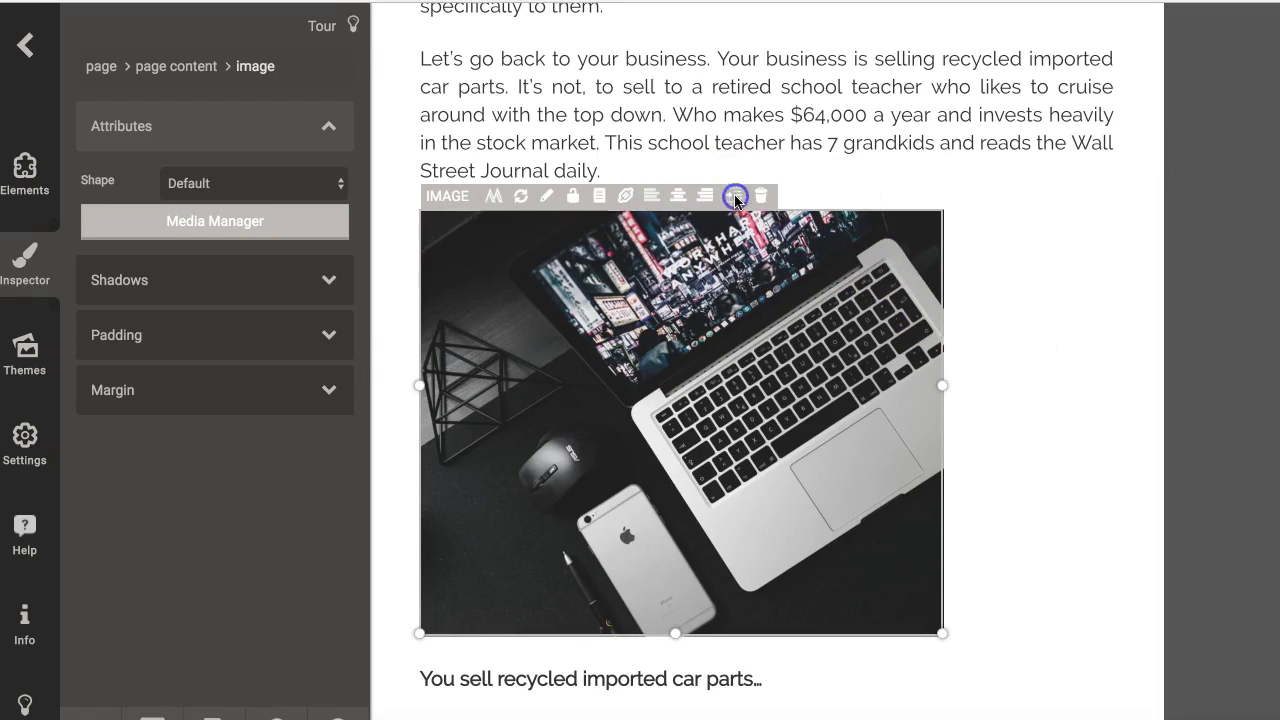
{"action": "left_click", "coordinate": [681, 197]}
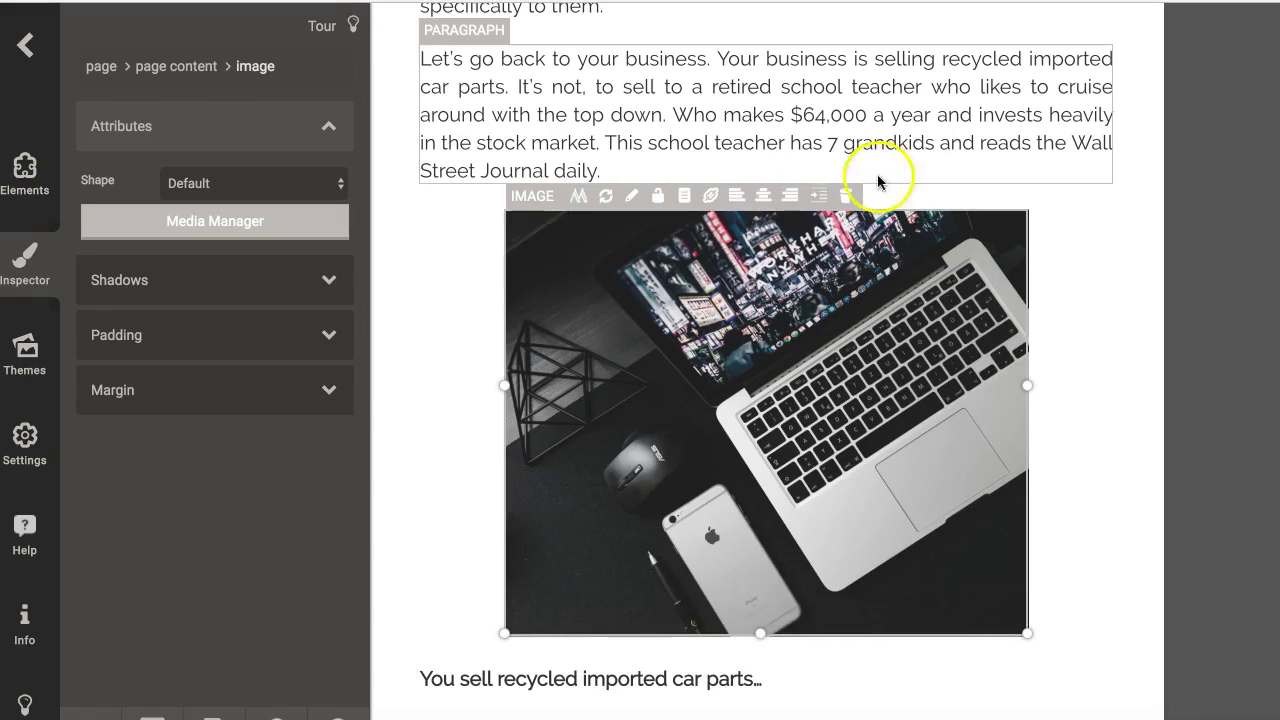
{"action": "left_click", "coordinate": [787, 196]}
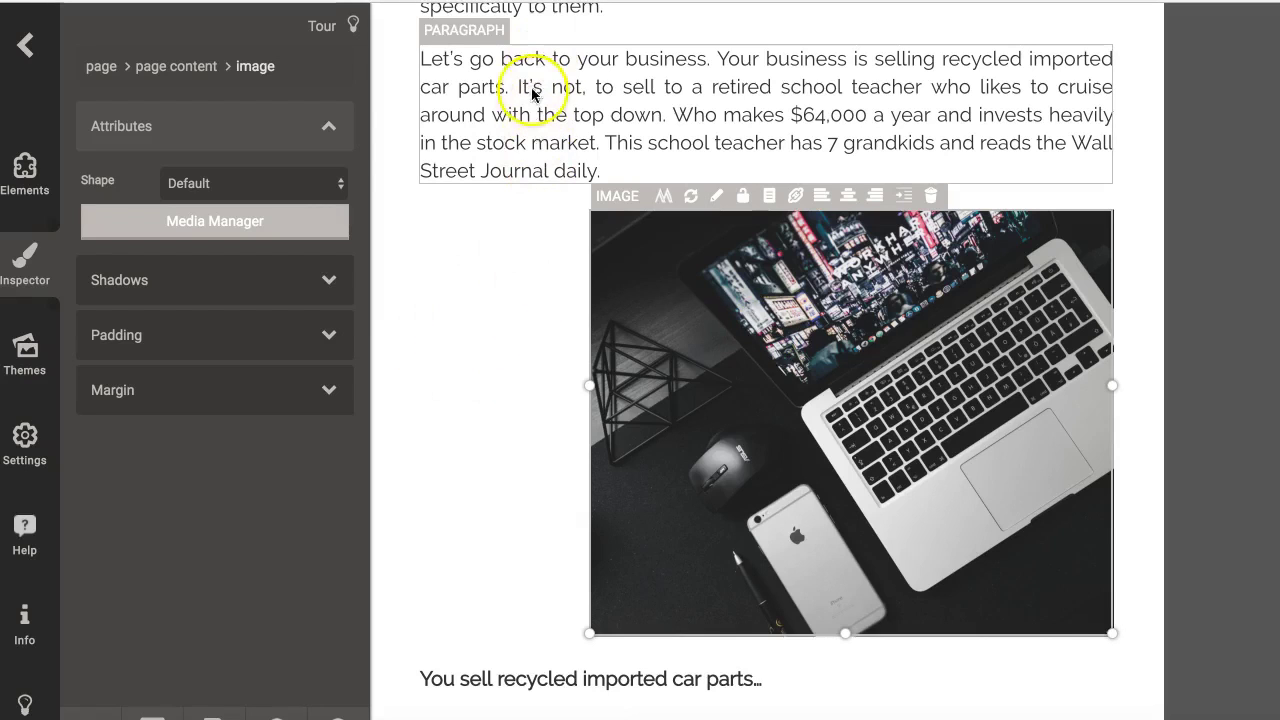
- Shrink the laptop image proportionally from its corner and turn on float so the text wraps beside it
{"action": "left_click", "coordinate": [1112, 634]}
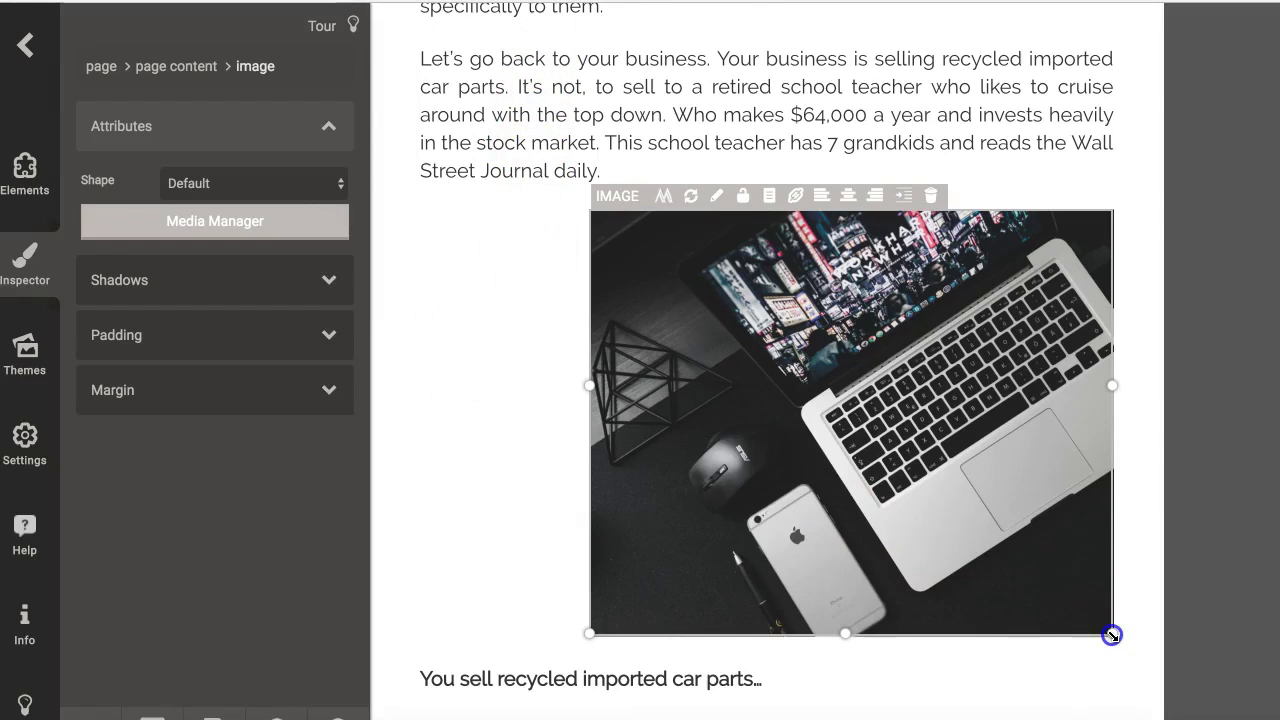
{"action": "left_click_drag", "start_coordinate": [1111, 635], "coordinate": [1023, 553]}
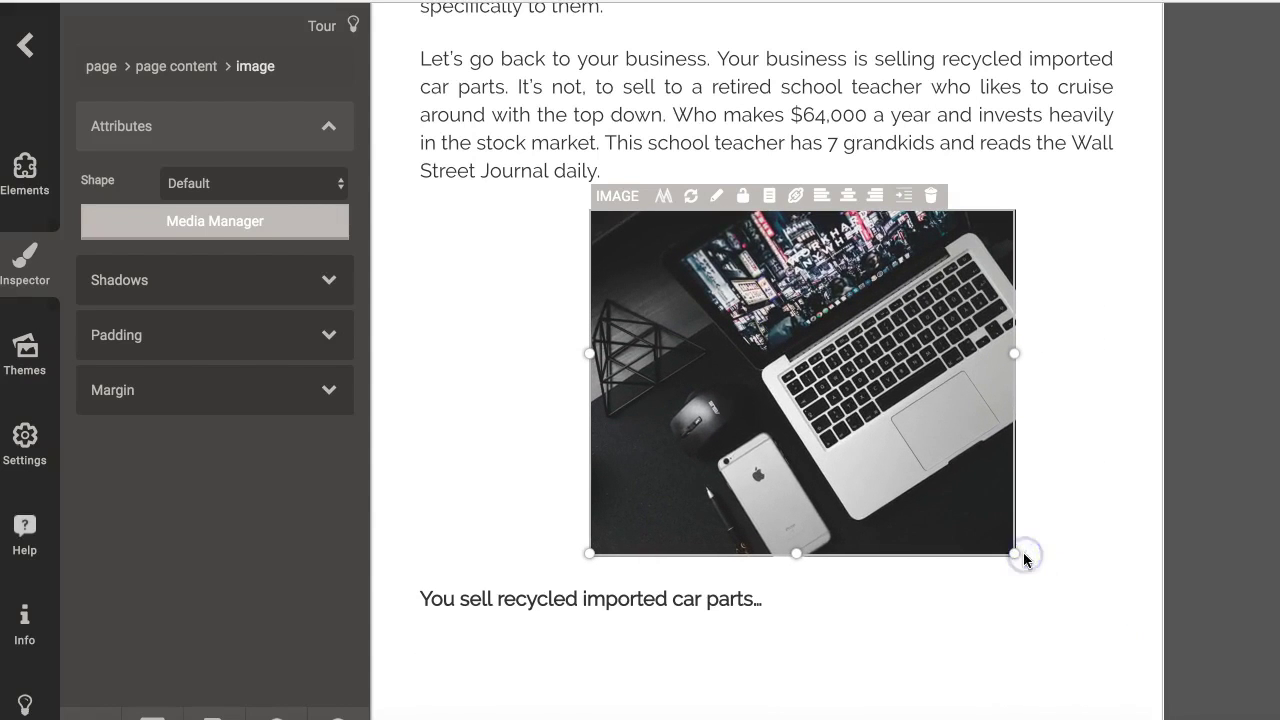
{"action": "left_click", "coordinate": [908, 199]}
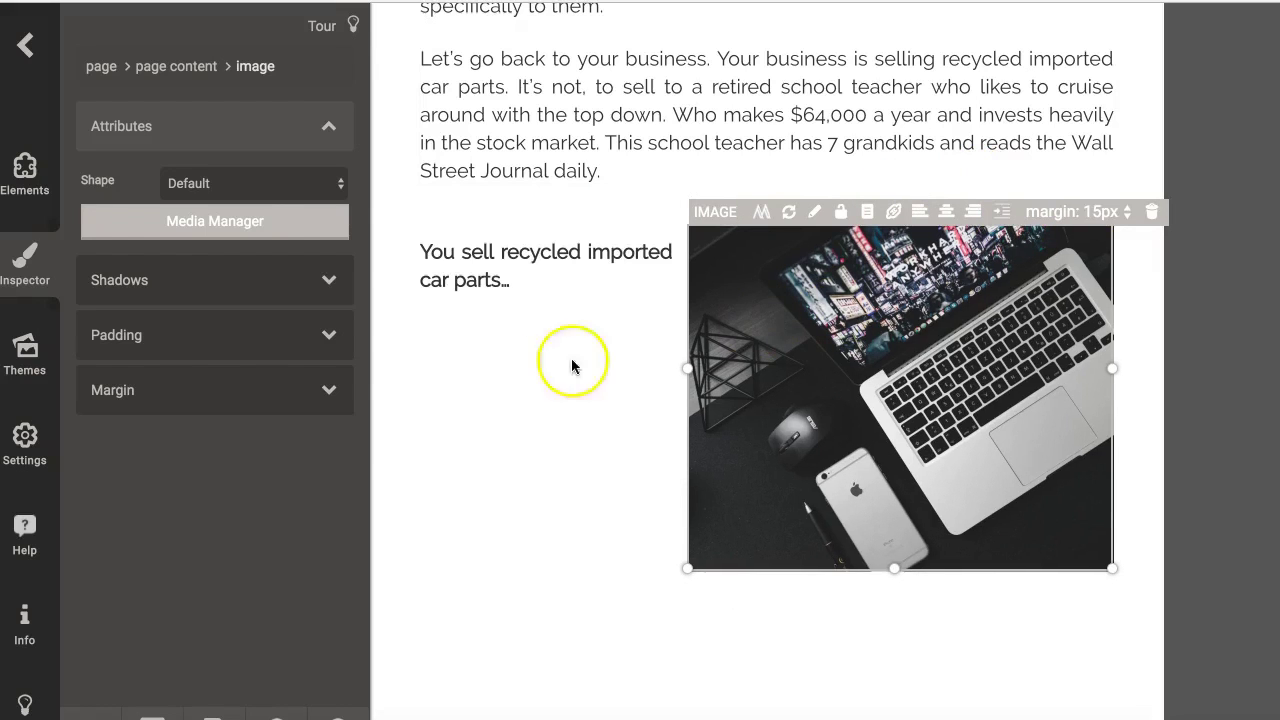
- Move the "Who is in the market for your business?" paragraph from the next page to below the "You sell recycled imported car parts…" heading
{"action": "scroll", "coordinate": [557, 400], "scroll_direction": "down", "scroll_amount": 2}
{"action": "scroll", "coordinate": [557, 403], "scroll_direction": "down", "scroll_amount": 3}
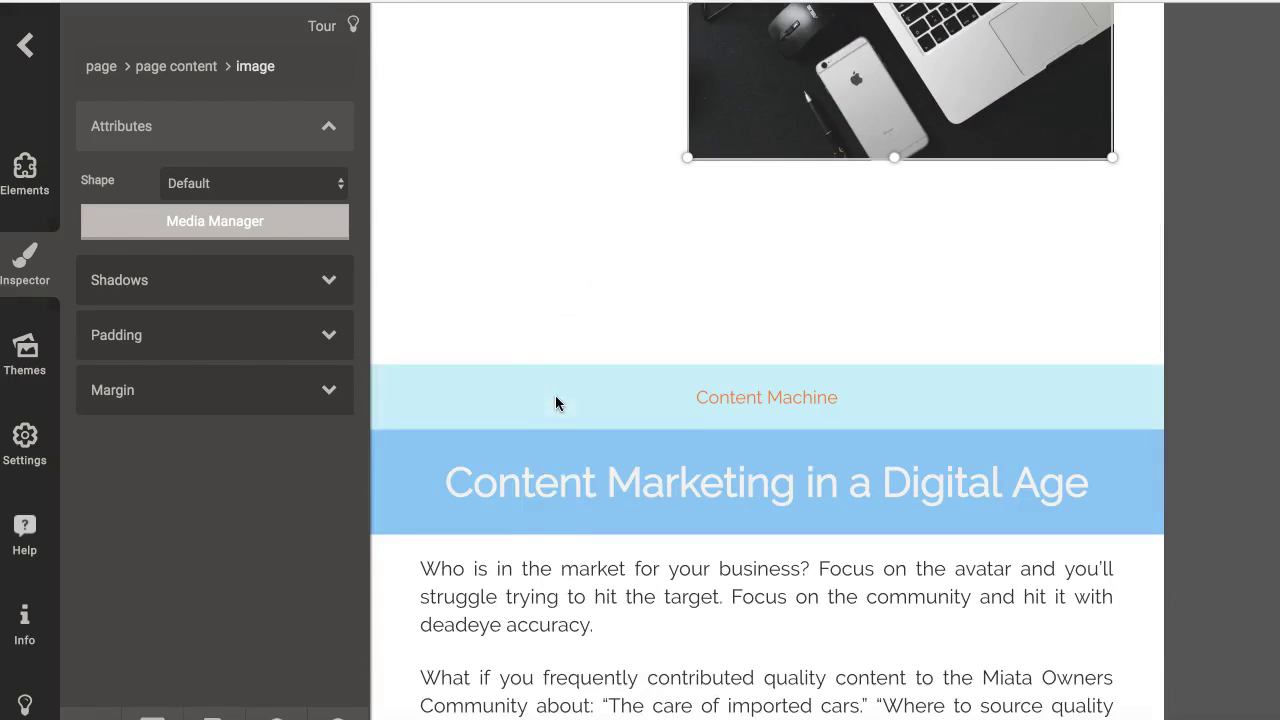
{"action": "left_click", "coordinate": [590, 611]}
{"action": "left_click_drag", "start_coordinate": [590, 611], "coordinate": [590, 611]}
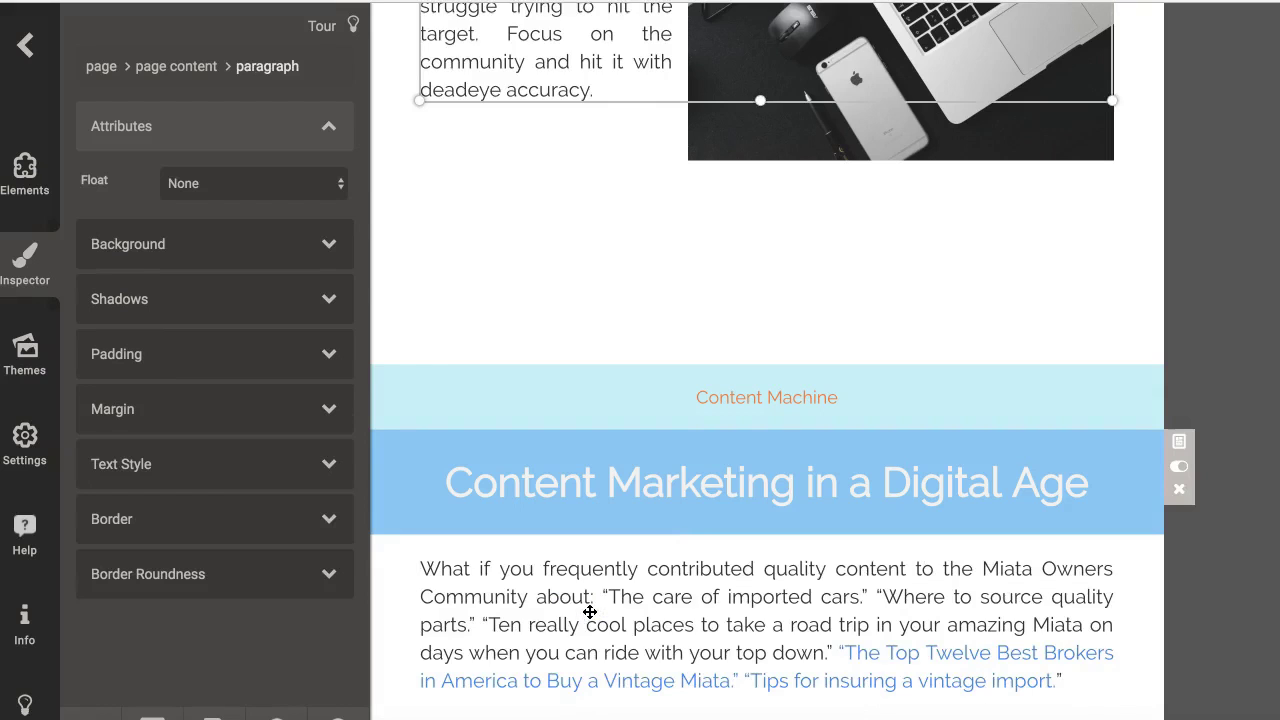
{"action": "scroll", "coordinate": [706, 553], "scroll_direction": "up", "scroll_amount": 3}
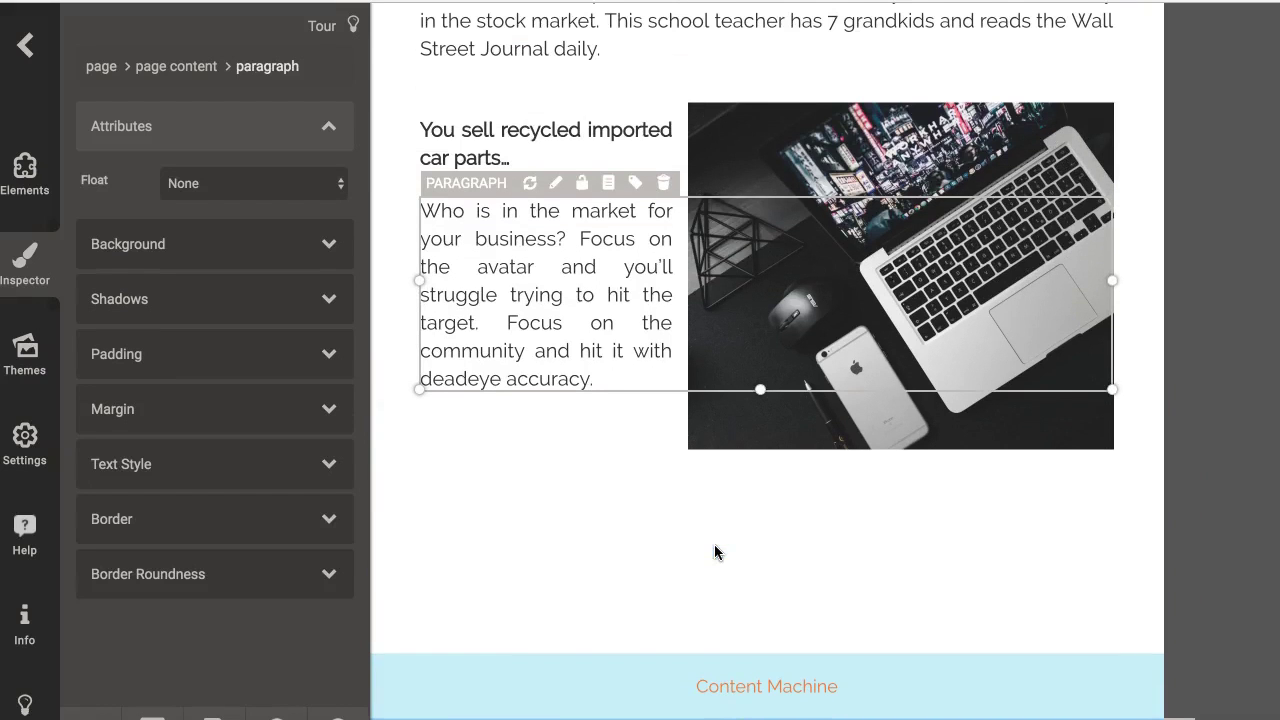
- Check the laptop image's float control, and preview the laptop photo at full size from the Media Manager's own images
{"action": "left_click", "coordinate": [1036, 124]}
{"action": "left_click", "coordinate": [1004, 92]}
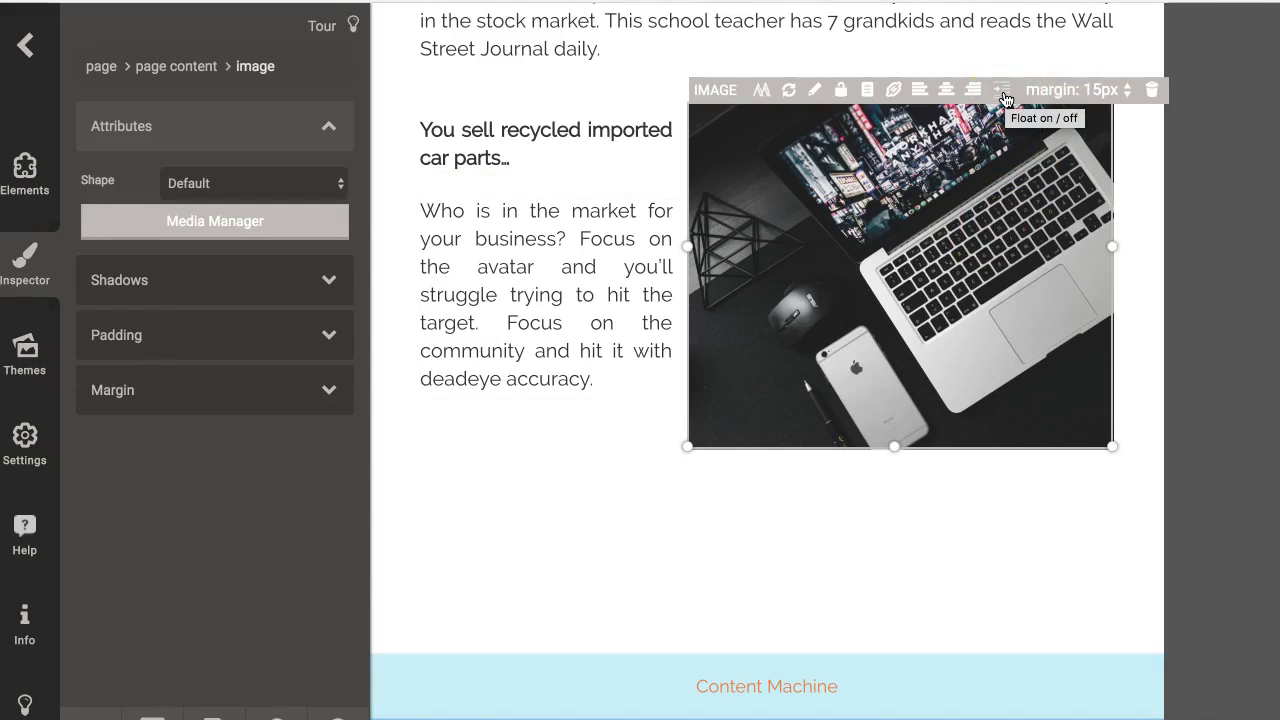
{"action": "left_click", "coordinate": [920, 214]}
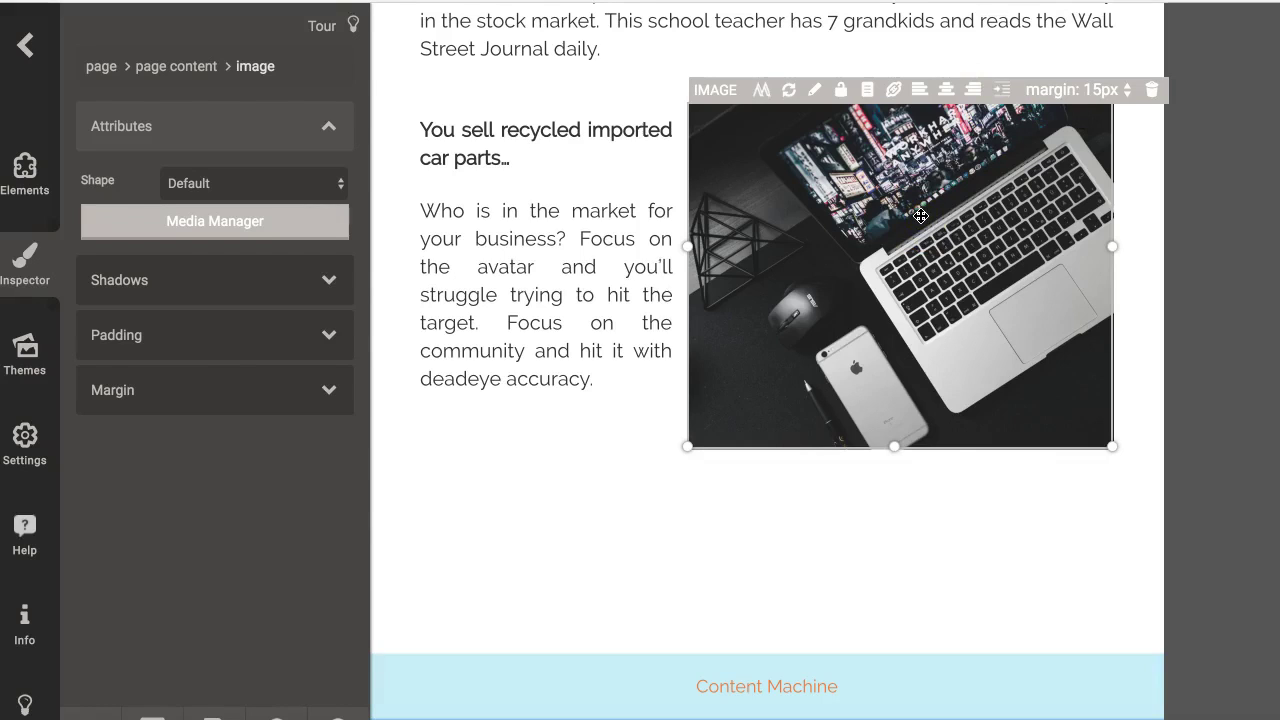
{"action": "left_click", "coordinate": [762, 90]}
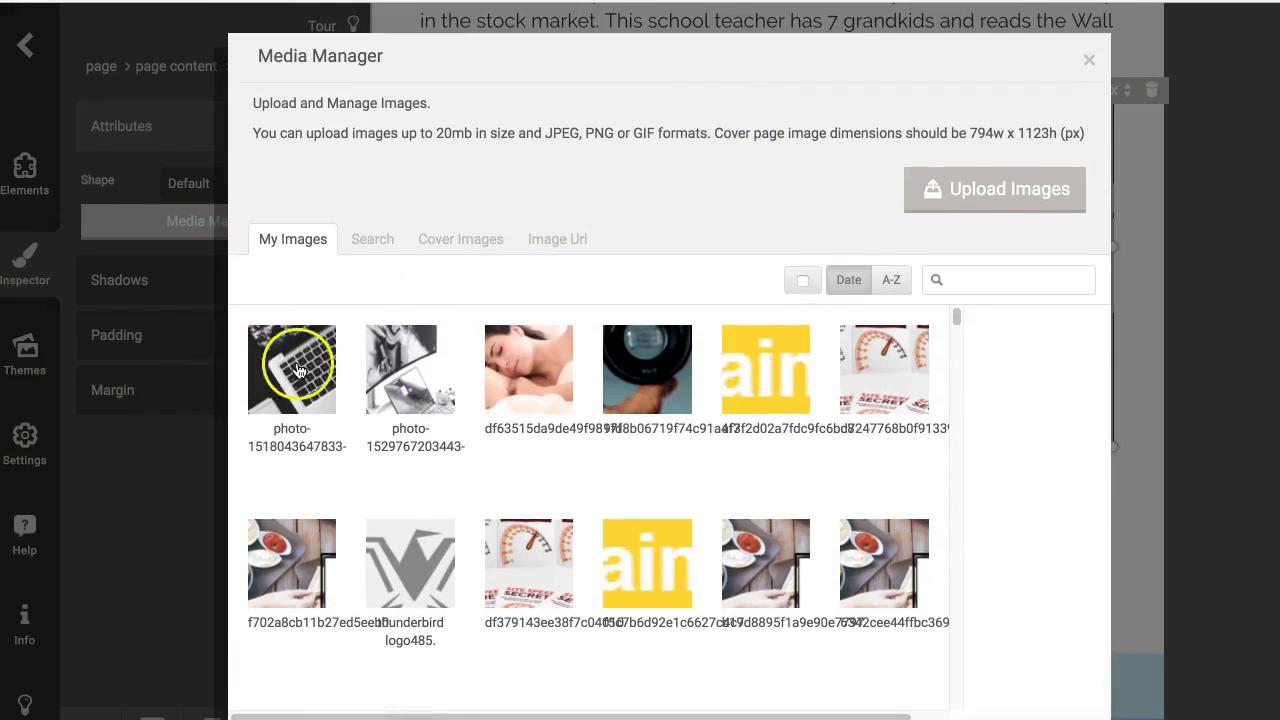
{"action": "left_click", "coordinate": [303, 362]}
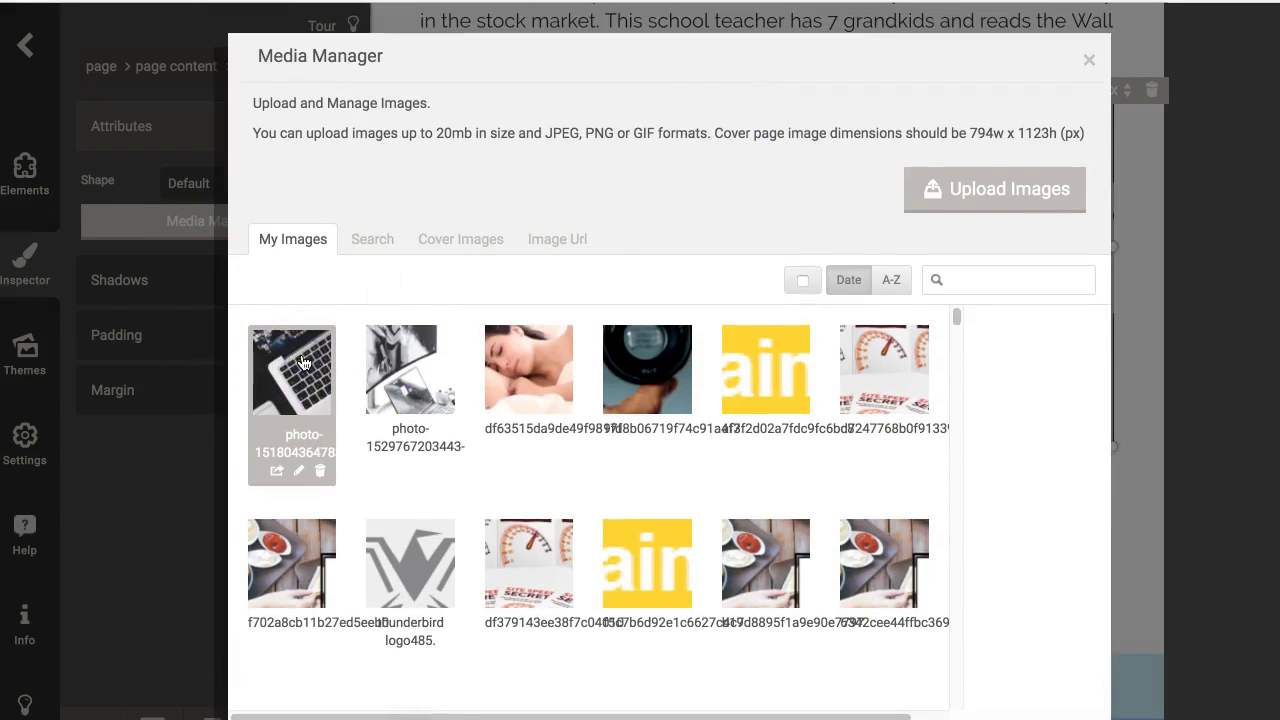
{"action": "left_click", "coordinate": [277, 472]}
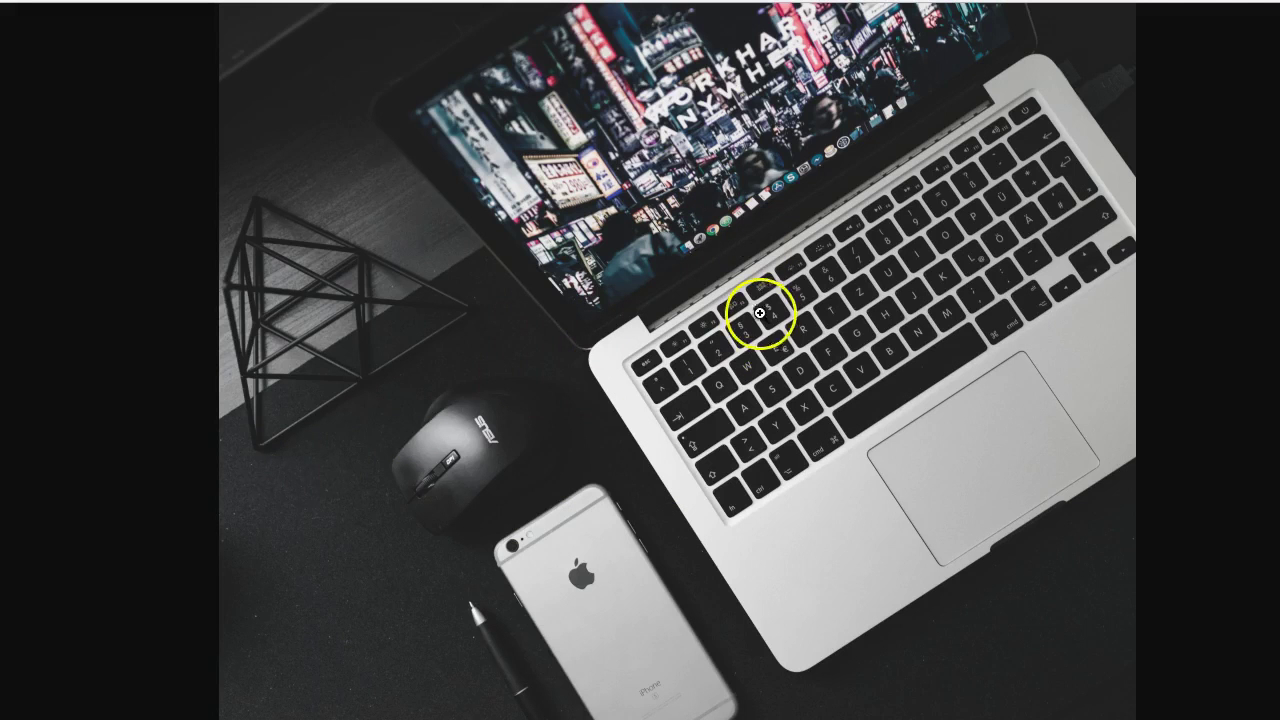
{"action": "key", "text": "Escape"}
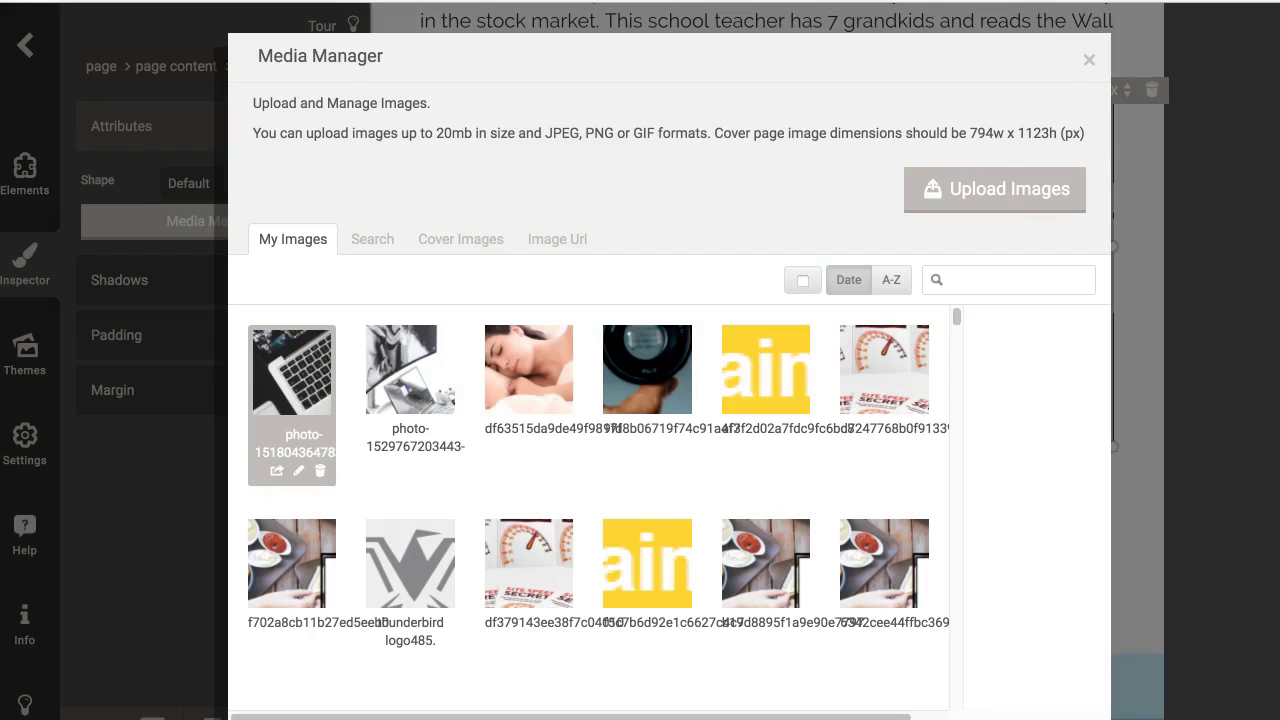
- Review the Media Manager's search, cover image, upload and own-image options, and close it without replacing the picture
{"action": "left_click", "coordinate": [366, 247]}
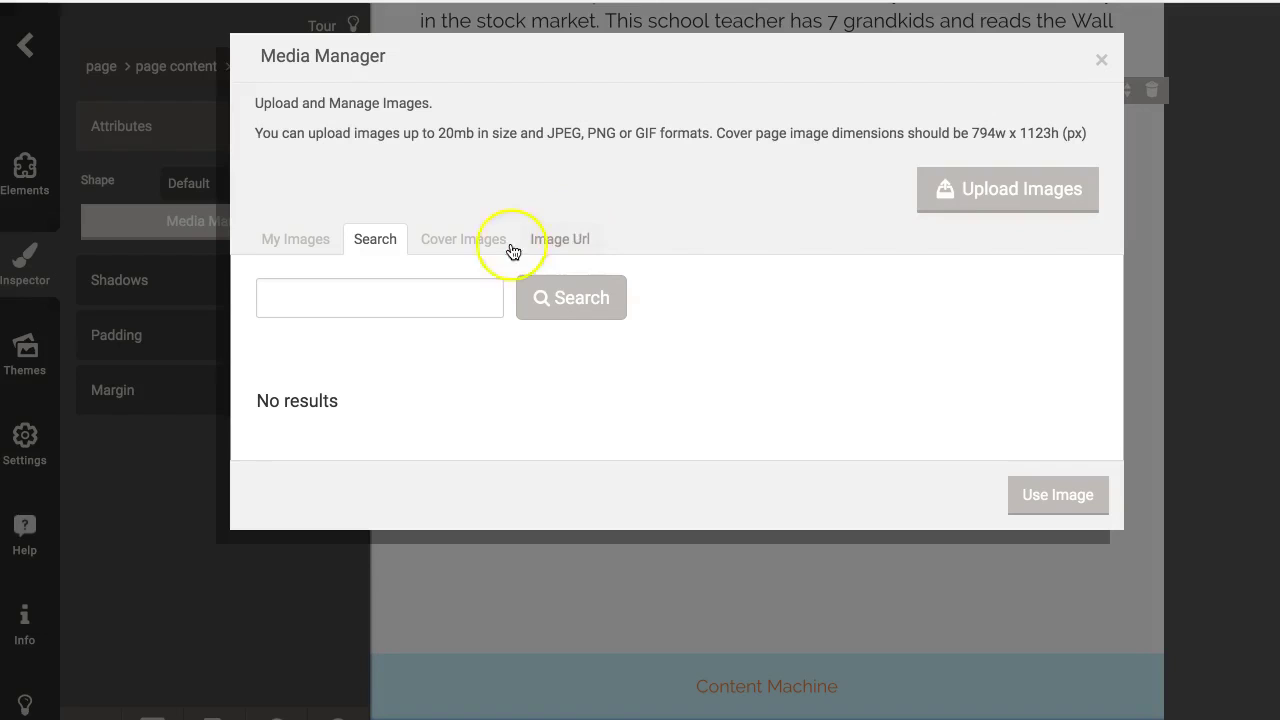
{"action": "left_click", "coordinate": [469, 248]}
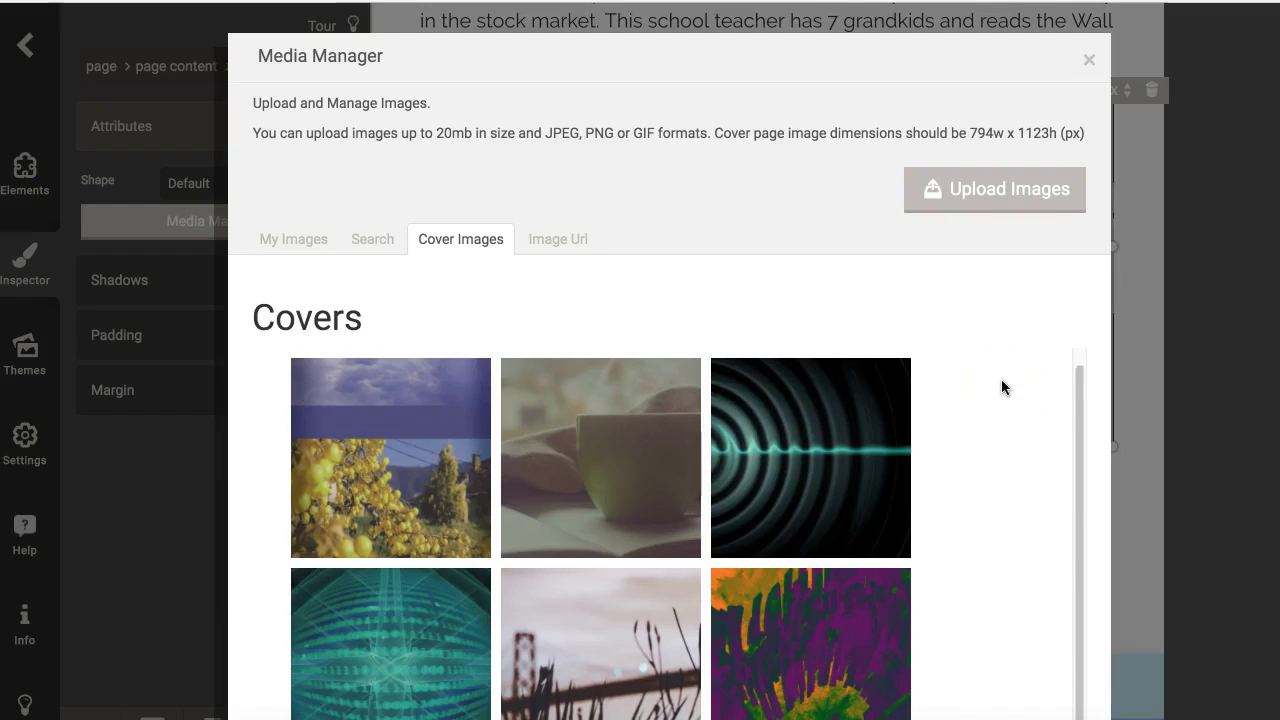
{"action": "scroll", "coordinate": [1002, 381], "scroll_direction": "up", "scroll_amount": 1}
{"action": "left_click", "coordinate": [1018, 192]}
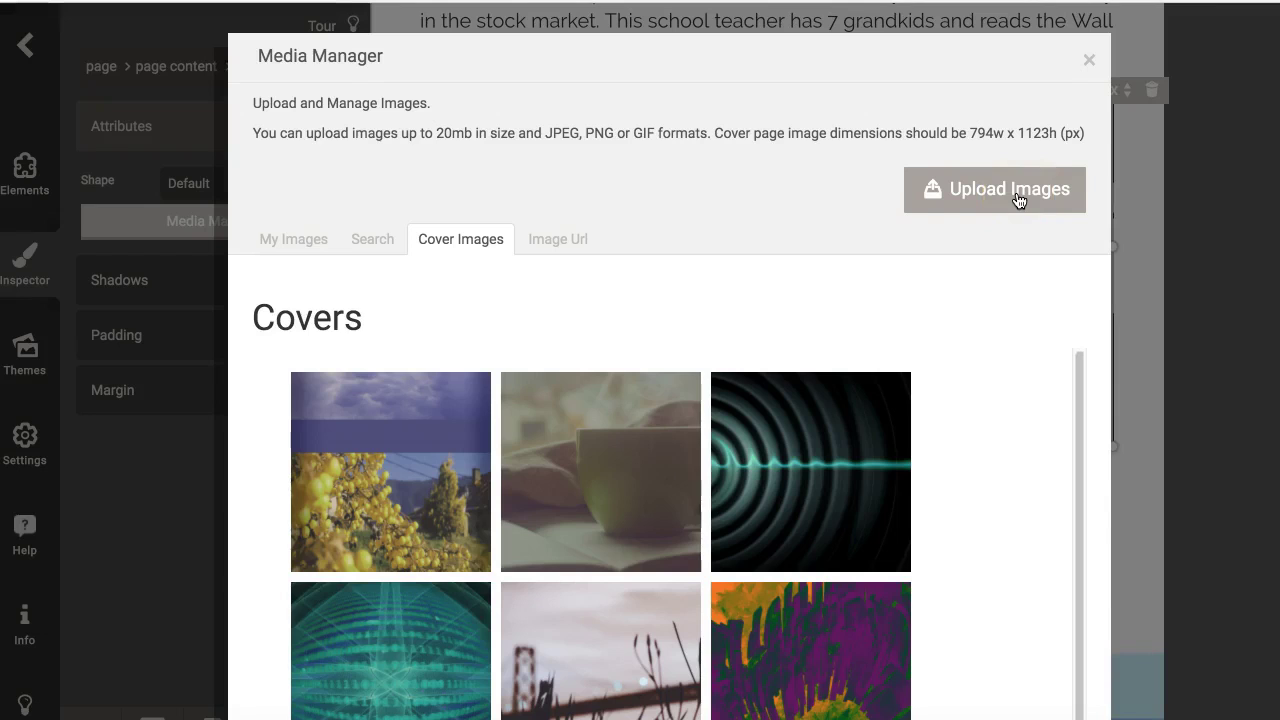
{"action": "left_click", "coordinate": [440, 280]}
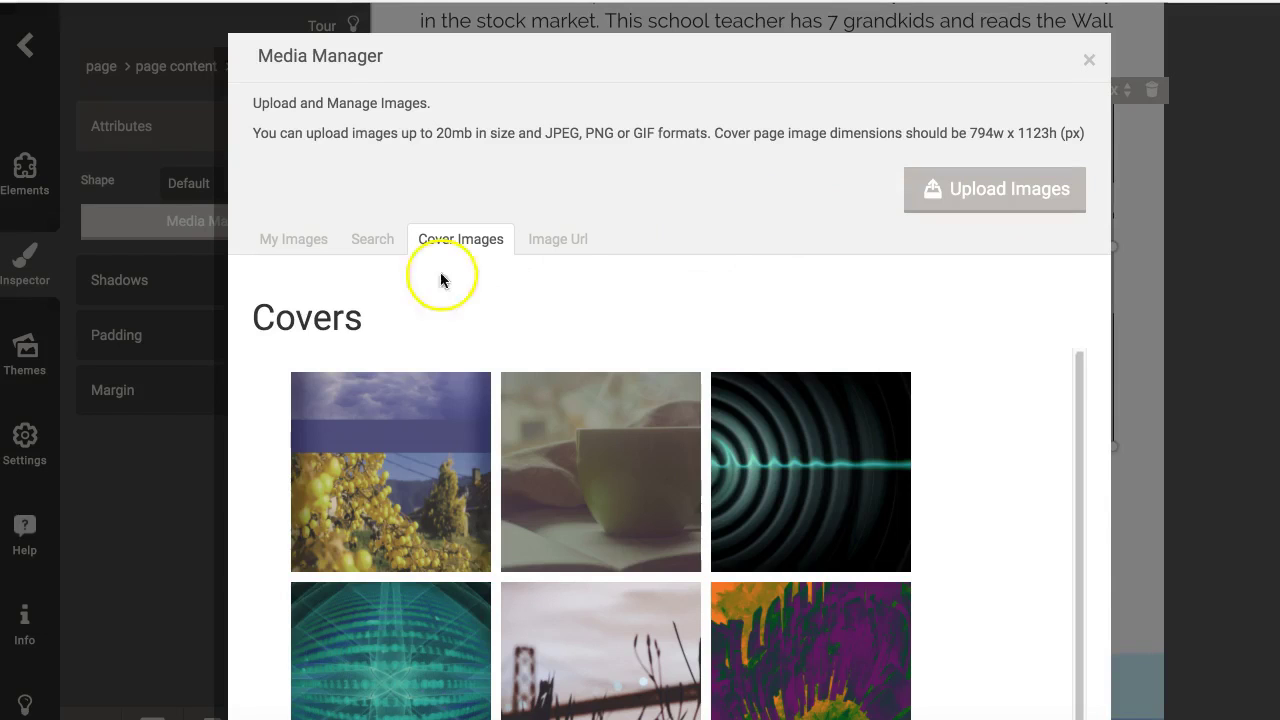
{"action": "left_click", "coordinate": [301, 241]}
{"action": "left_click_drag", "start_coordinate": [290, 430], "coordinate": [295, 374]}
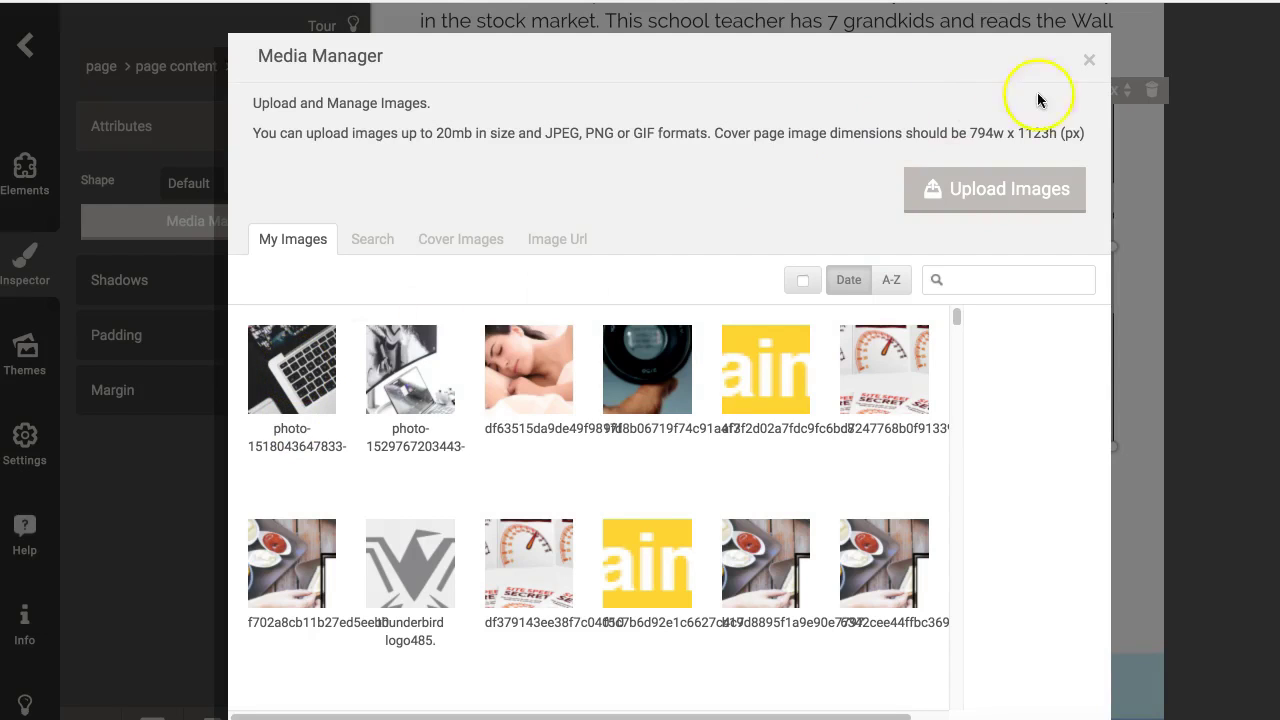
{"action": "left_click", "coordinate": [1089, 59]}
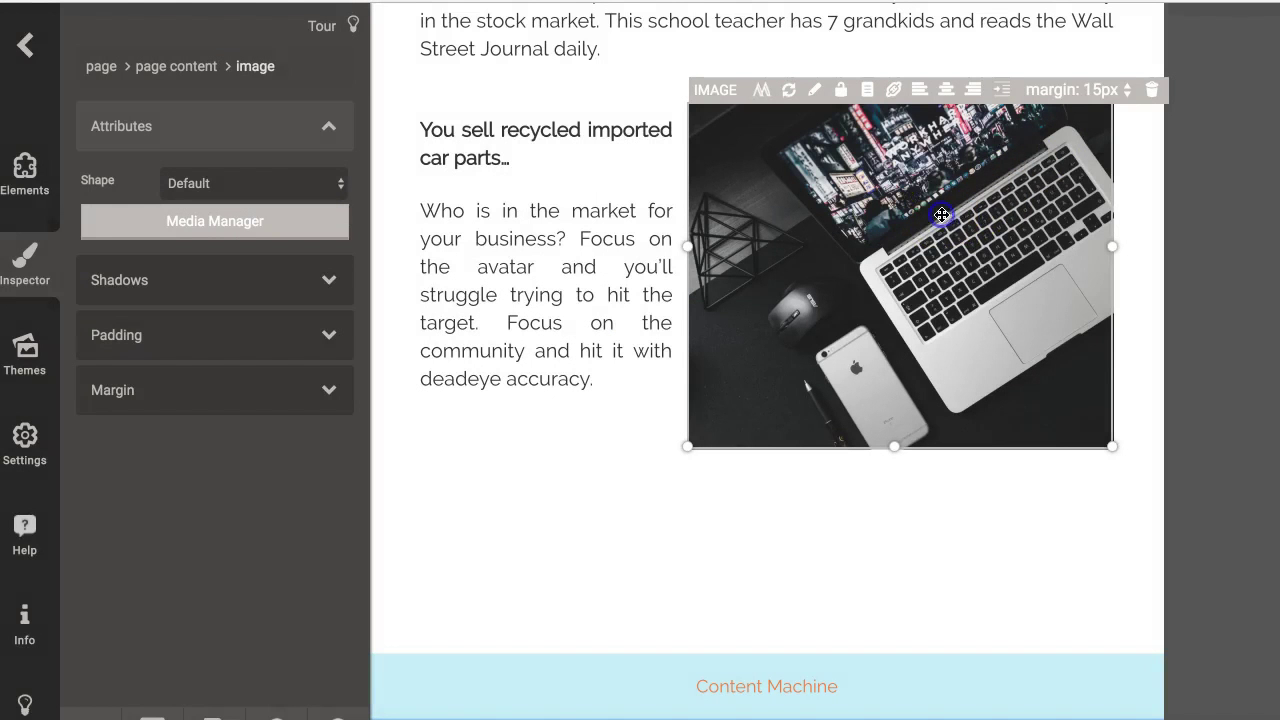
- Open the laptop image in the Photo Editor, try rotating it in both directions, and cancel the orientation change
{"action": "left_click", "coordinate": [815, 93]}
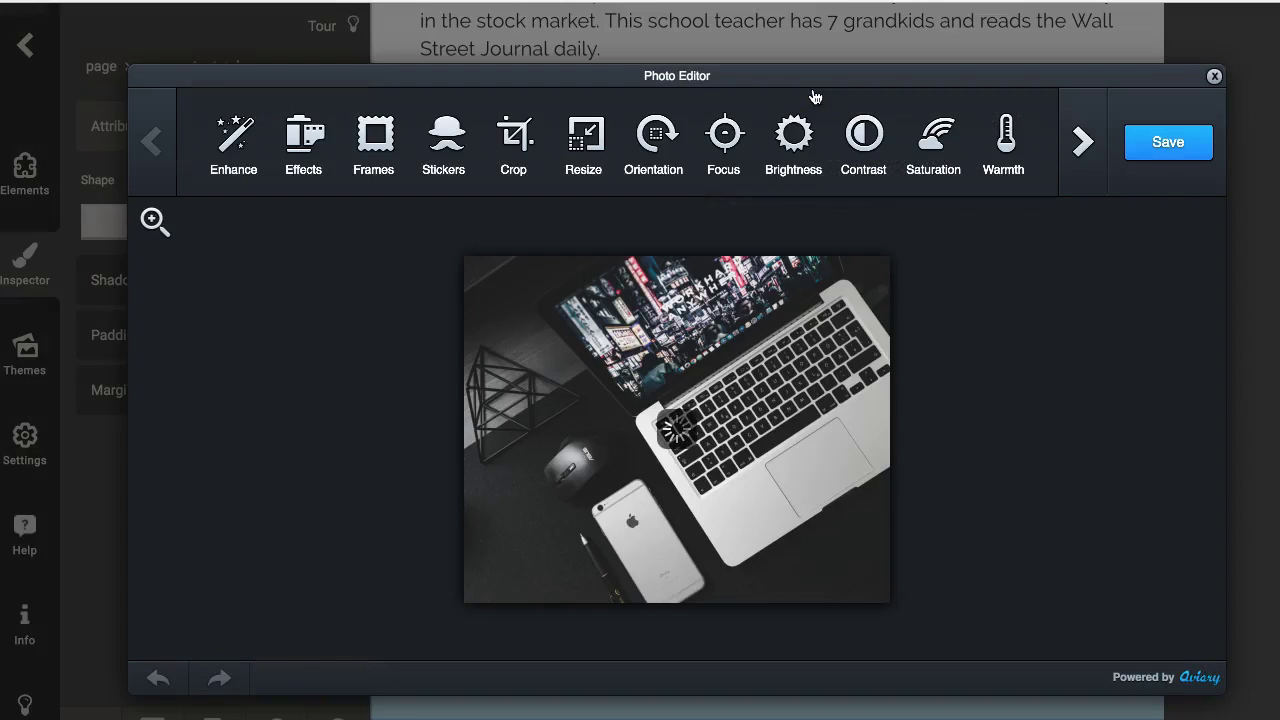
{"action": "left_click", "coordinate": [788, 316]}
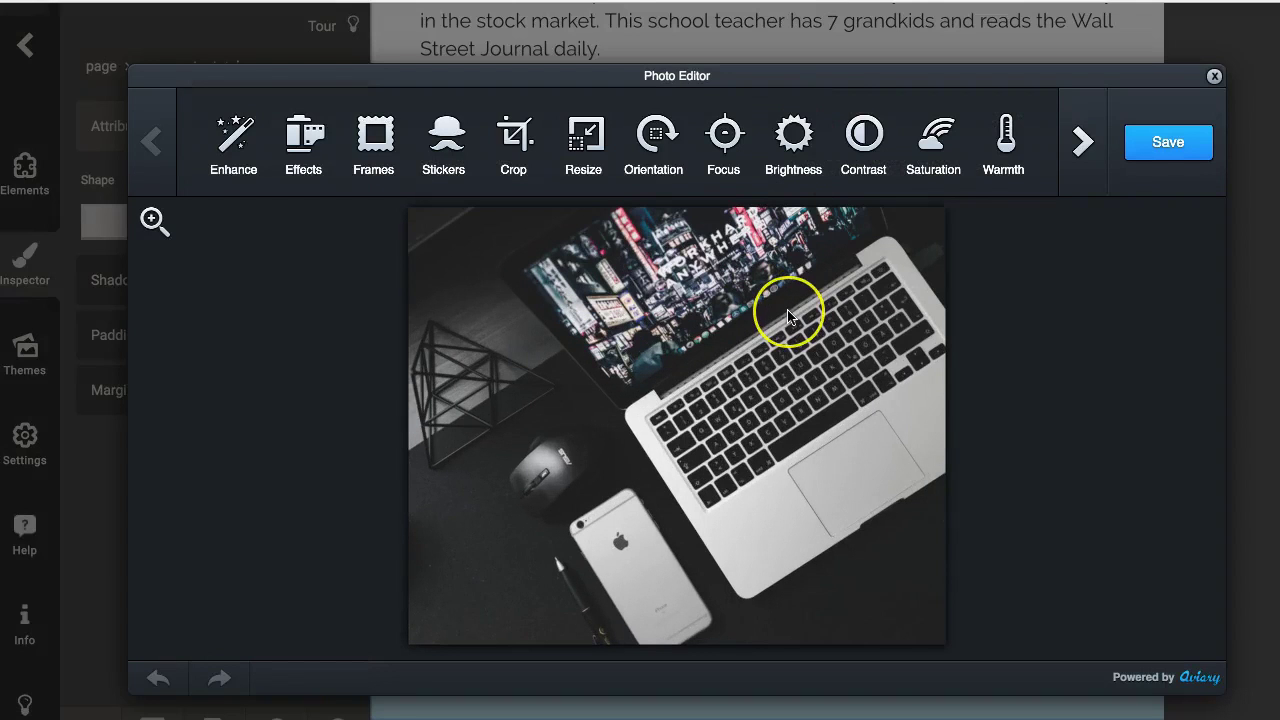
{"action": "left_click", "coordinate": [660, 139]}
{"action": "left_click", "coordinate": [622, 136]}
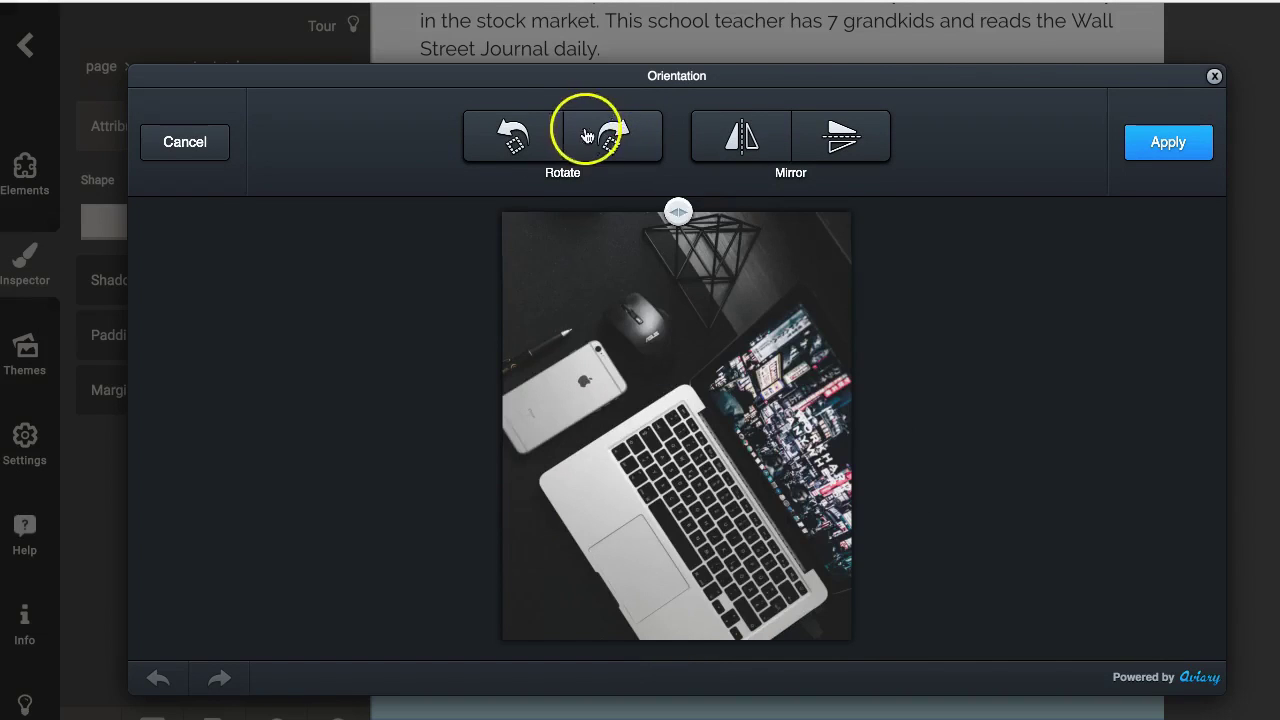
{"action": "left_click", "coordinate": [513, 140]}
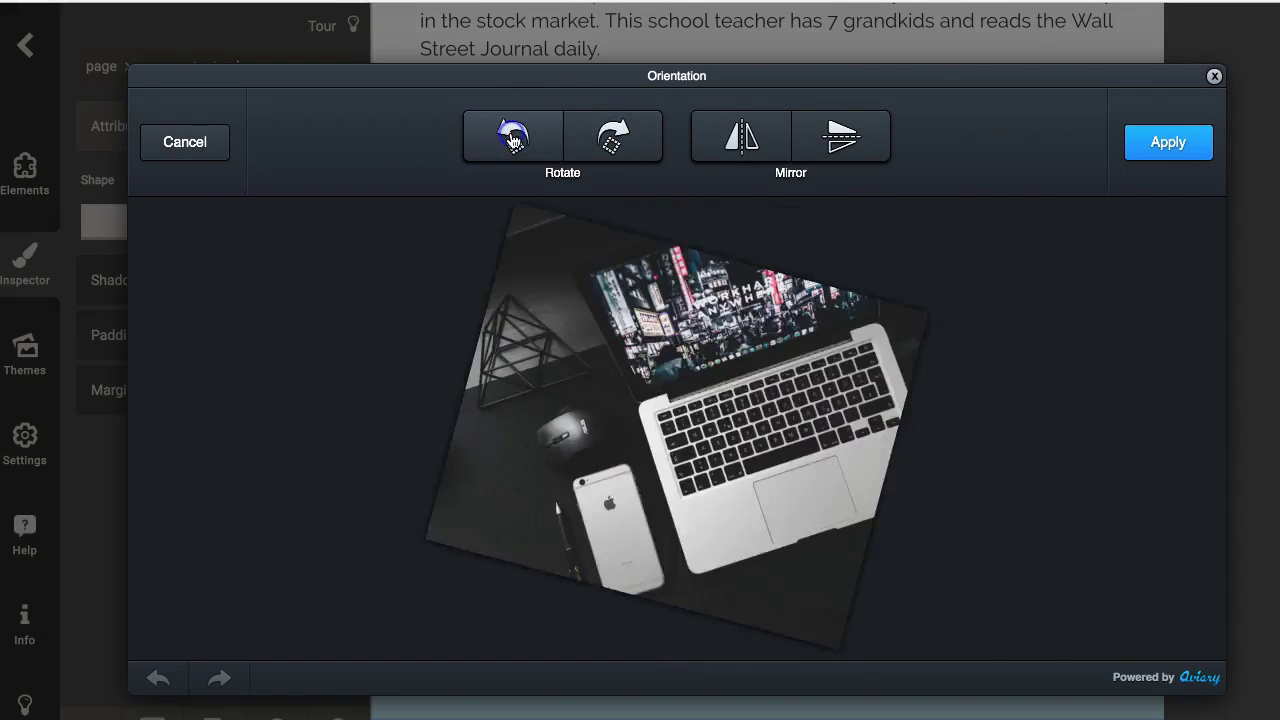
{"action": "left_click", "coordinate": [513, 140]}
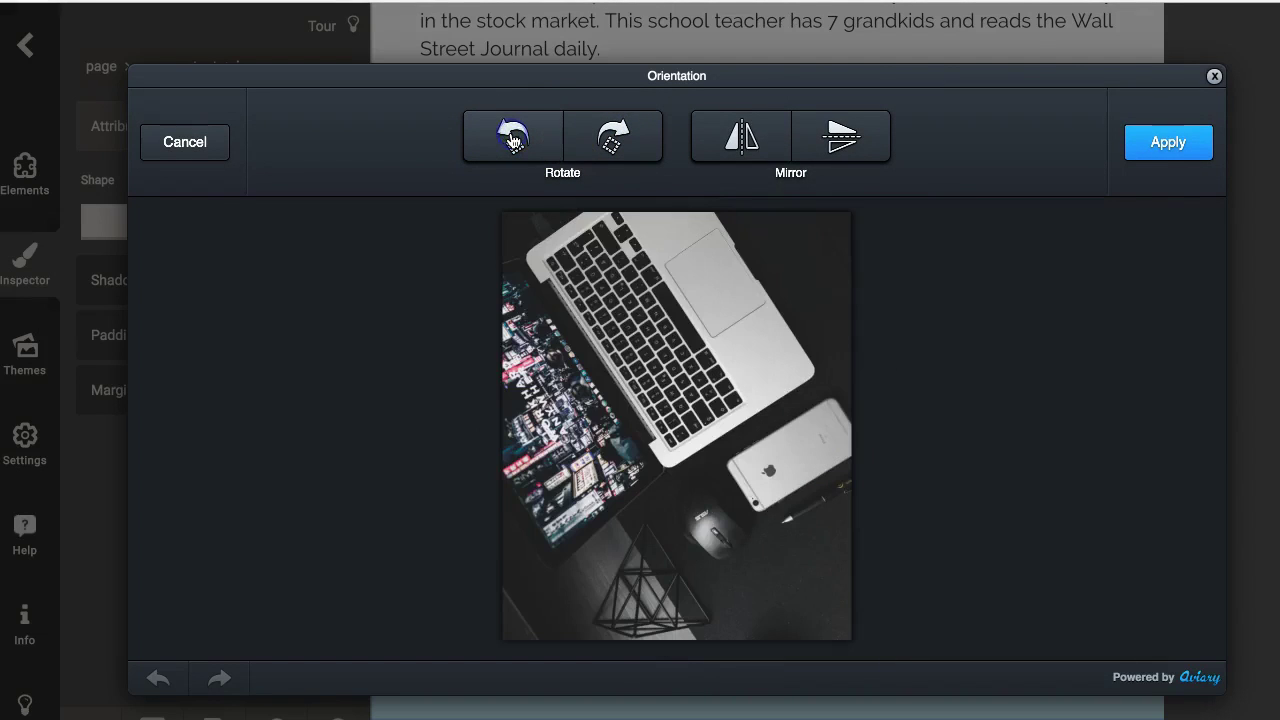
{"action": "left_click", "coordinate": [612, 136]}
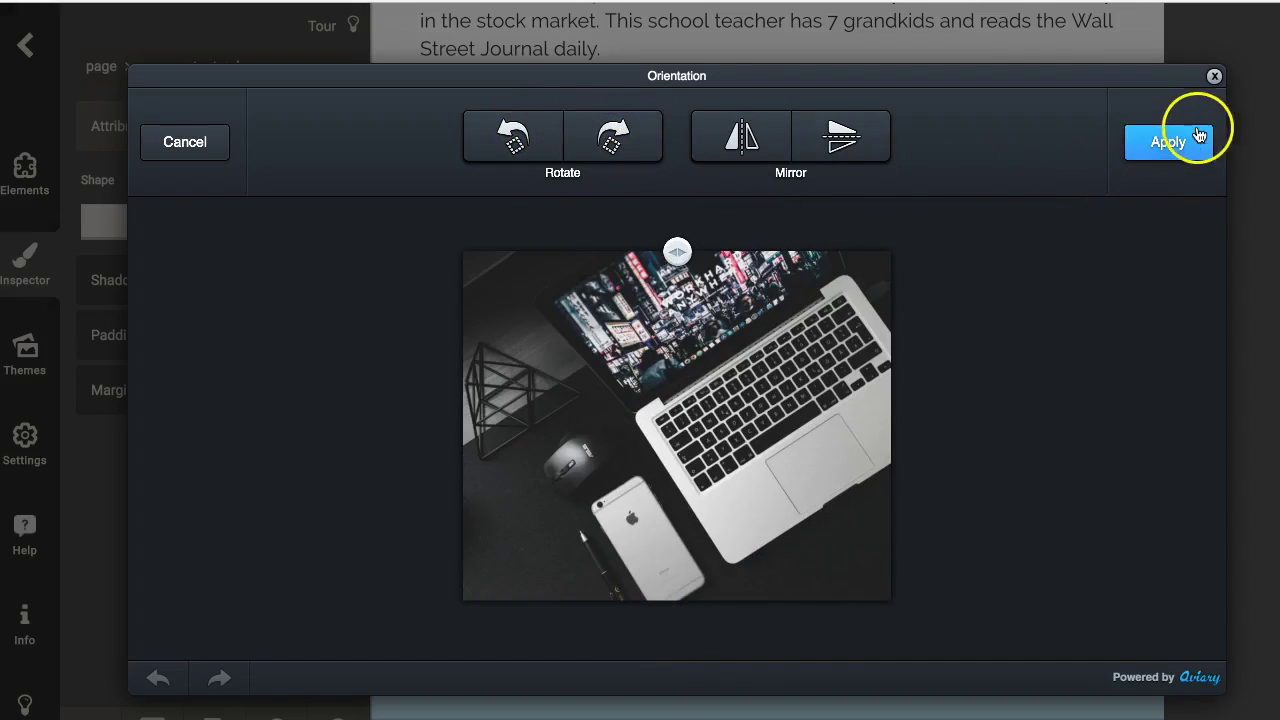
{"action": "left_click", "coordinate": [186, 143]}
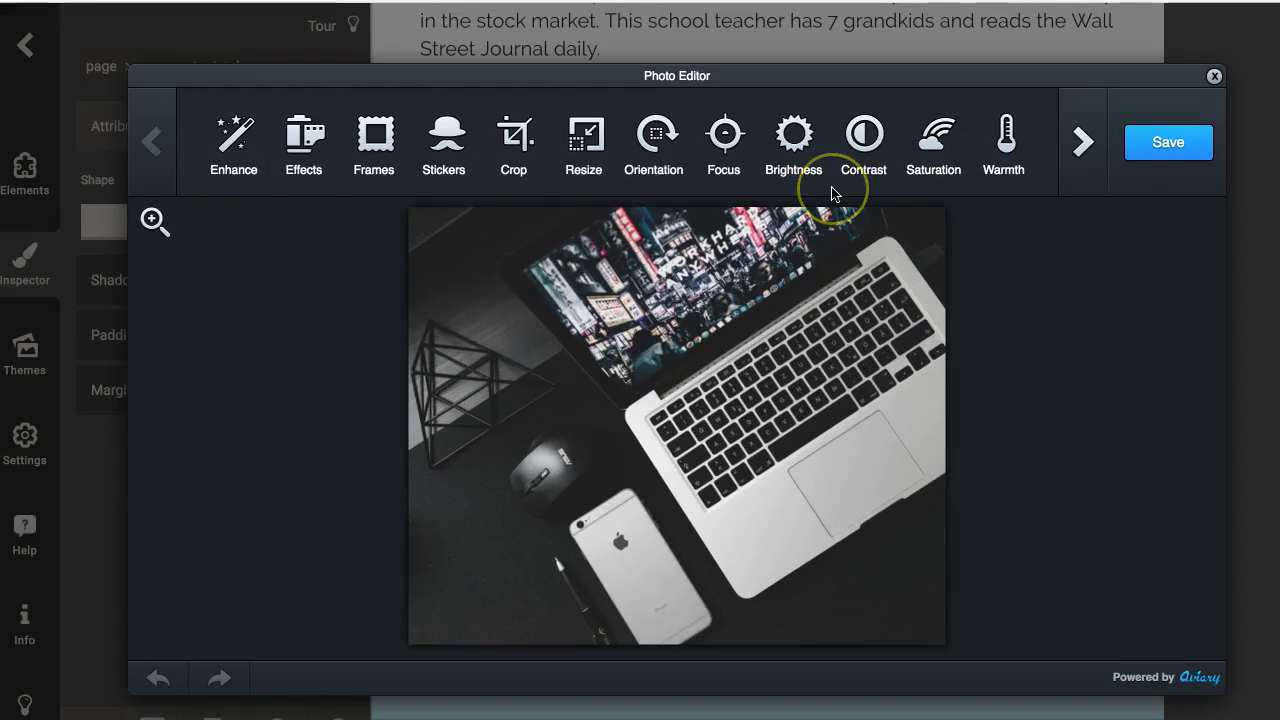
- Look at the Enhance options, try the Haas effect on the laptop photo, and cancel it
{"action": "left_click", "coordinate": [238, 139]}
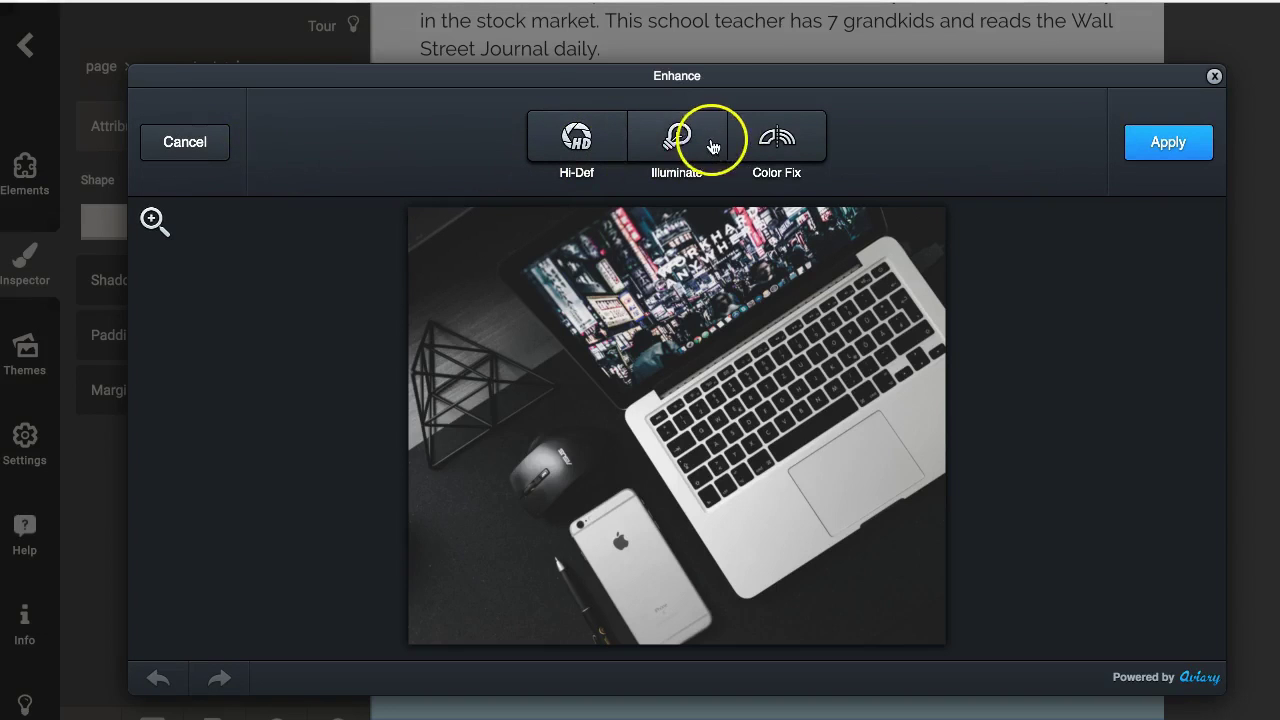
{"action": "left_click", "coordinate": [194, 142]}
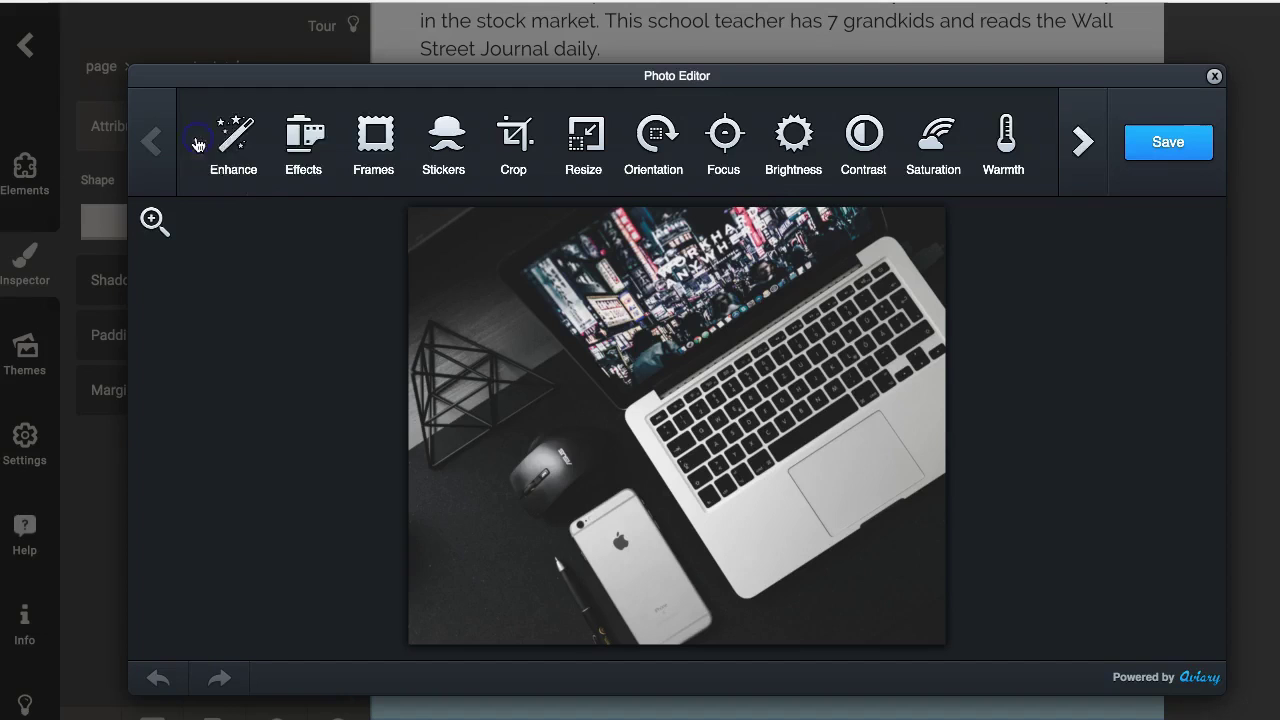
{"action": "left_click", "coordinate": [305, 133]}
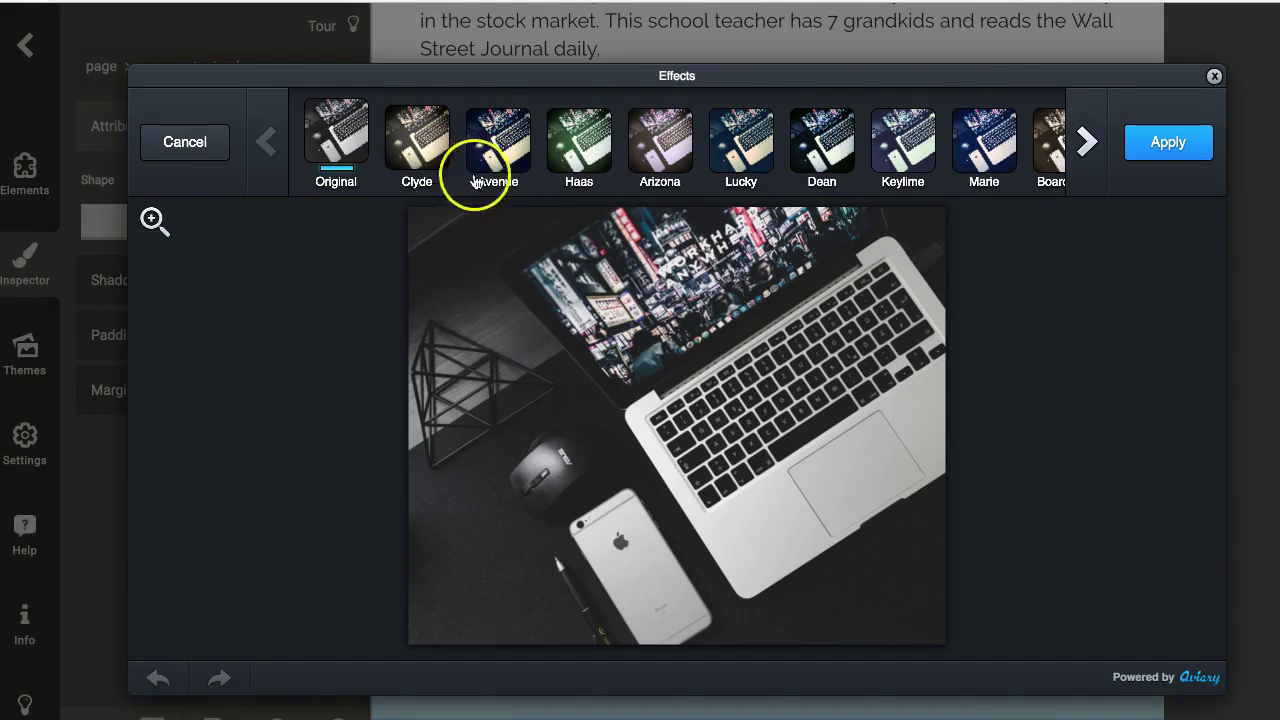
{"action": "left_click", "coordinate": [582, 141]}
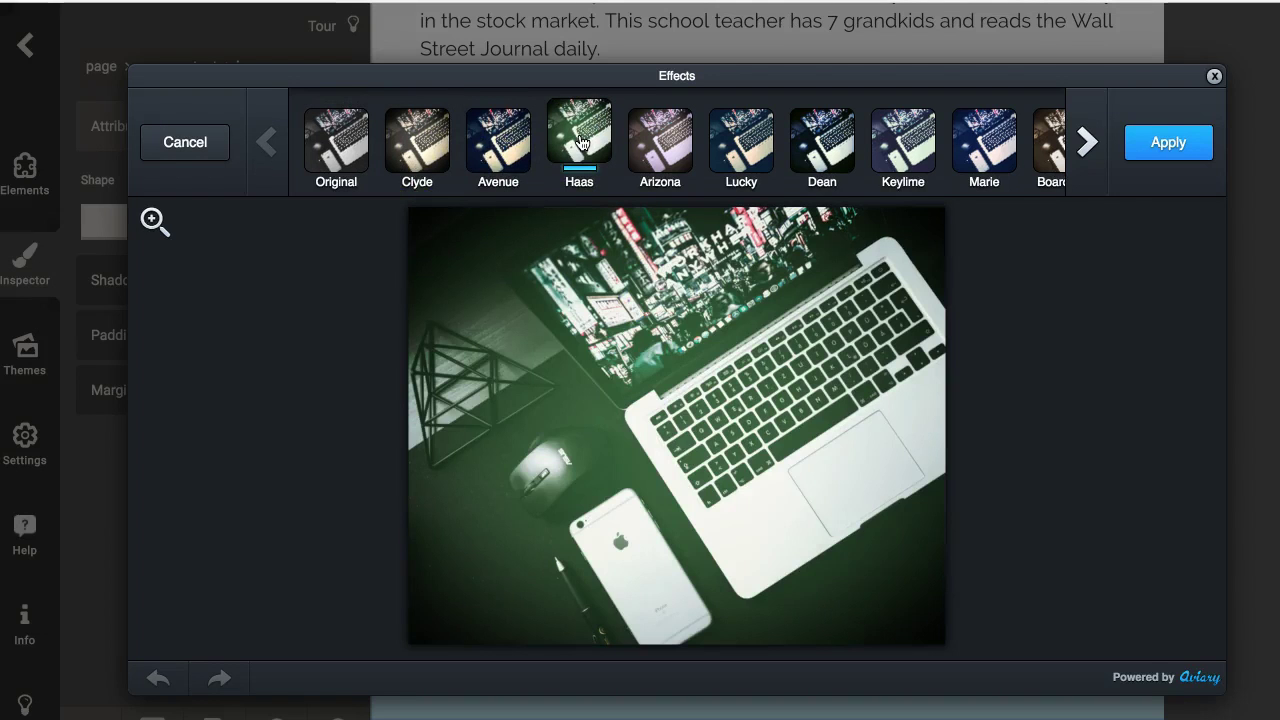
{"action": "left_click", "coordinate": [157, 160]}
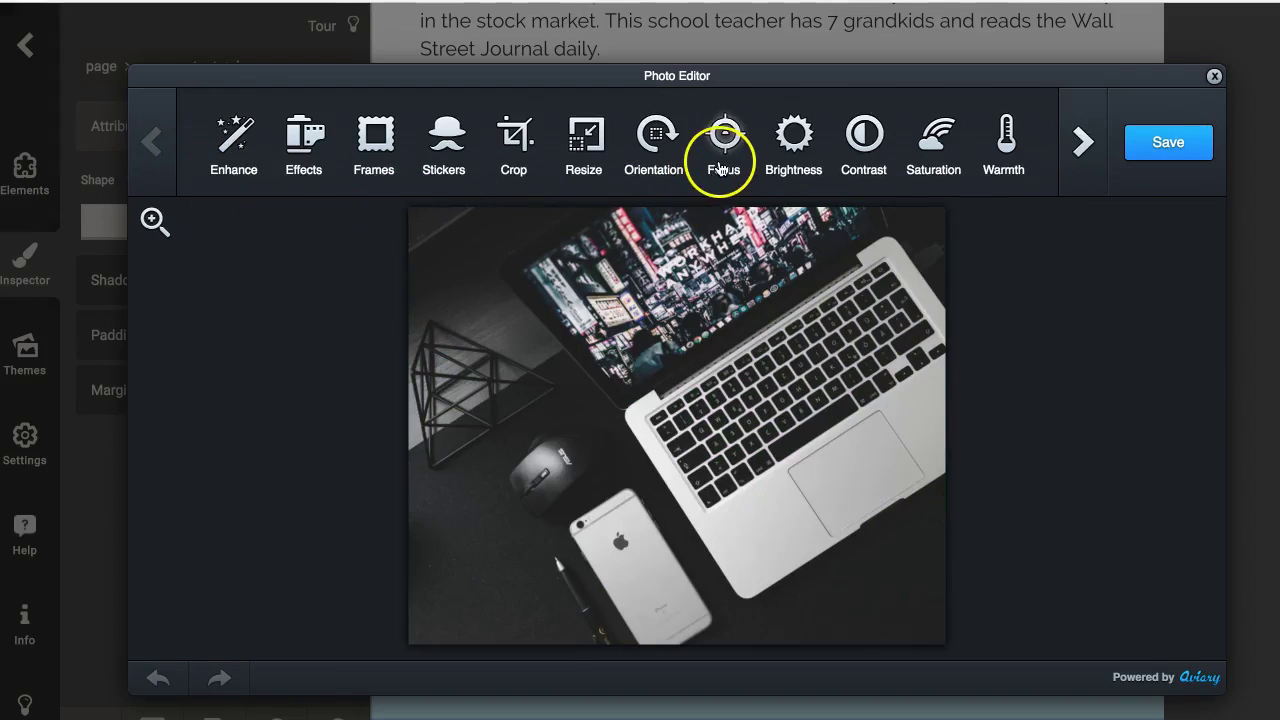
- Preview the Focus effect on the laptop photo, try warmer and cooler Warmth levels, and cancel both adjustments
{"action": "left_click", "coordinate": [724, 134]}
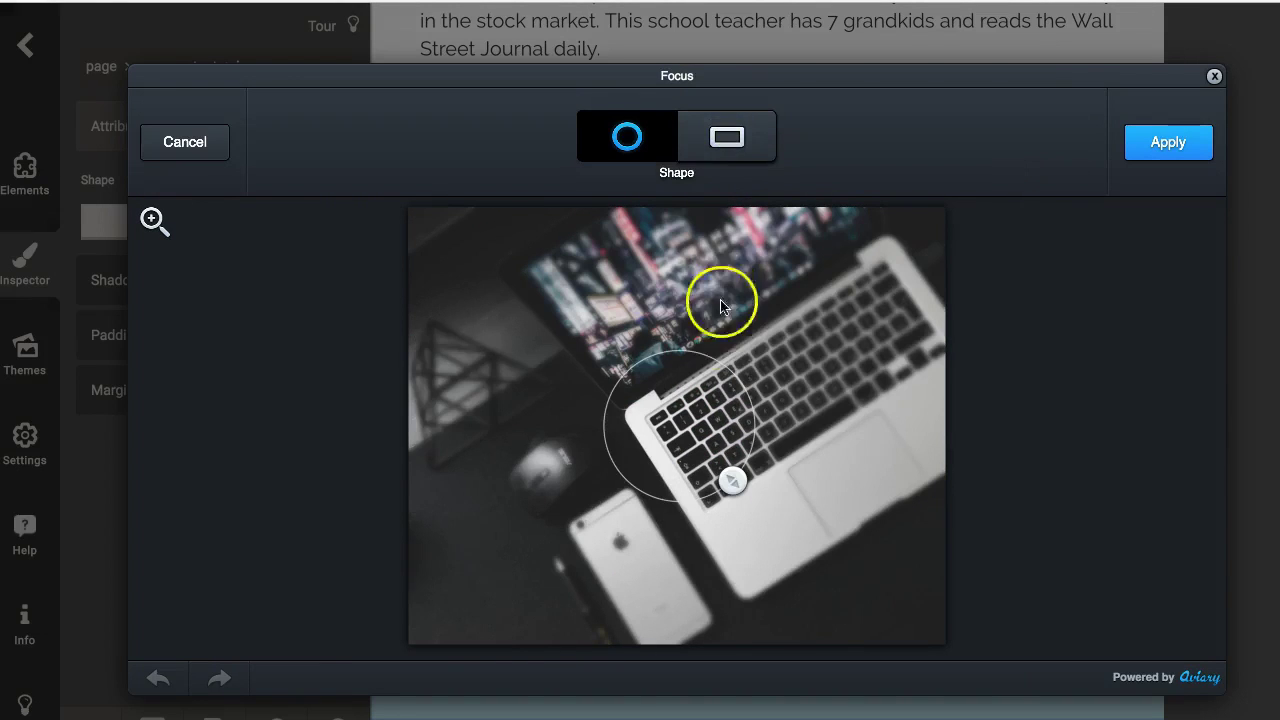
{"action": "left_click", "coordinate": [184, 142]}
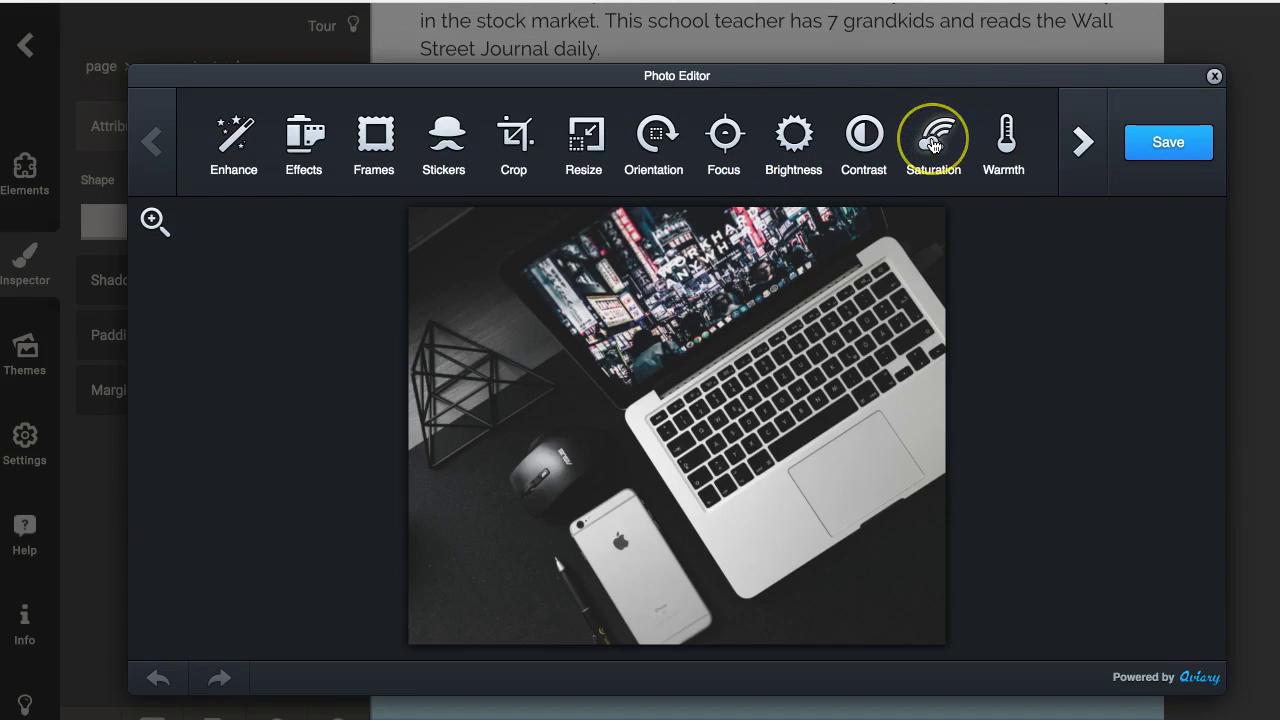
{"action": "left_click", "coordinate": [1008, 140]}
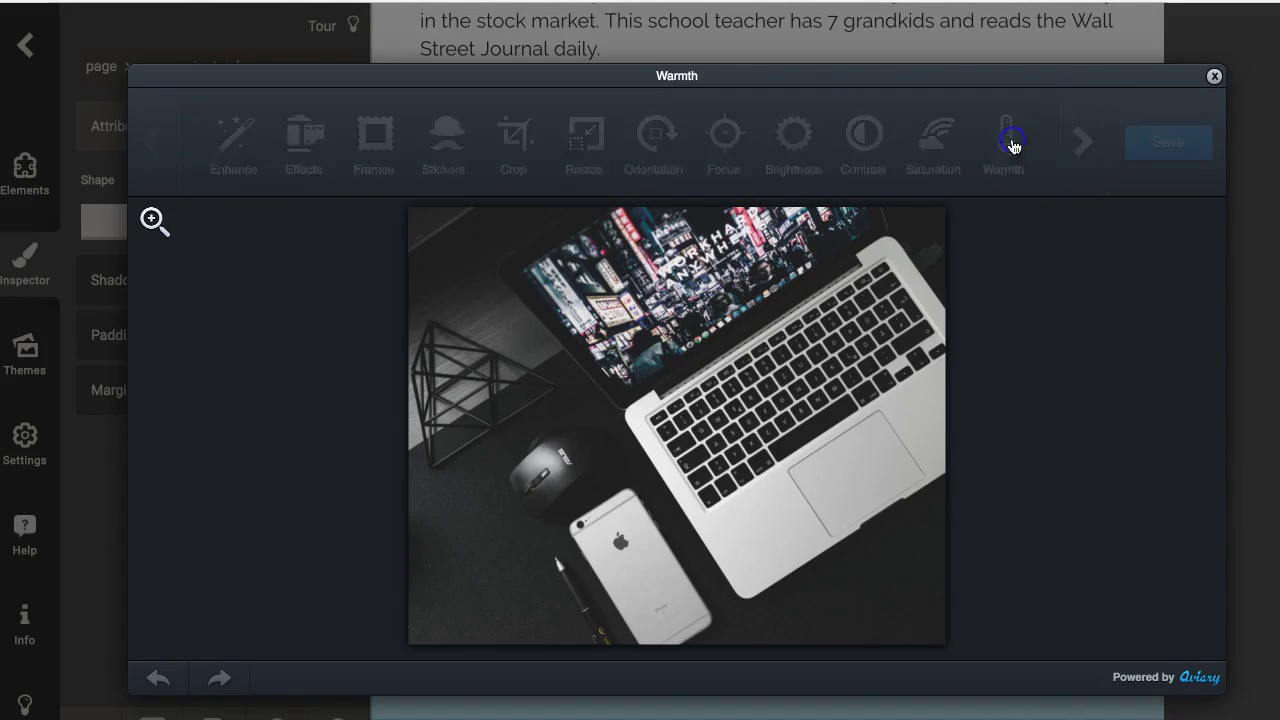
{"action": "left_click", "coordinate": [677, 149]}
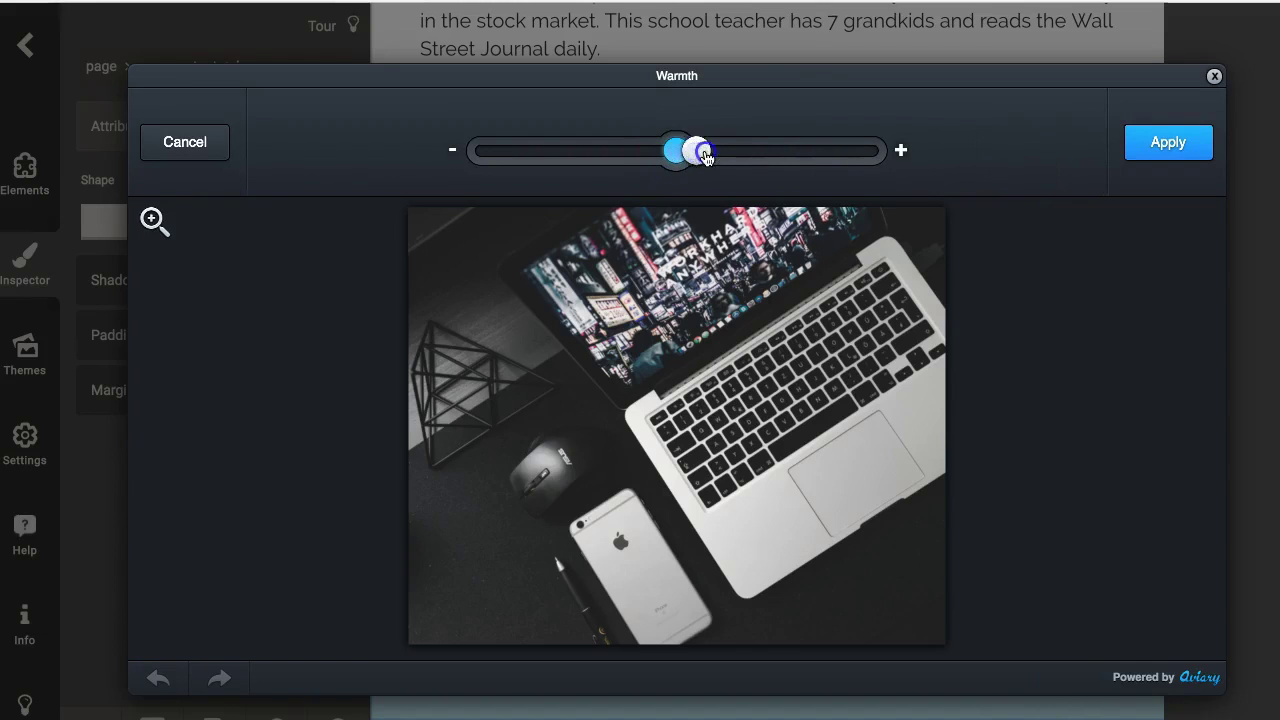
{"action": "left_click_drag", "start_coordinate": [724, 156], "coordinate": [668, 164]}
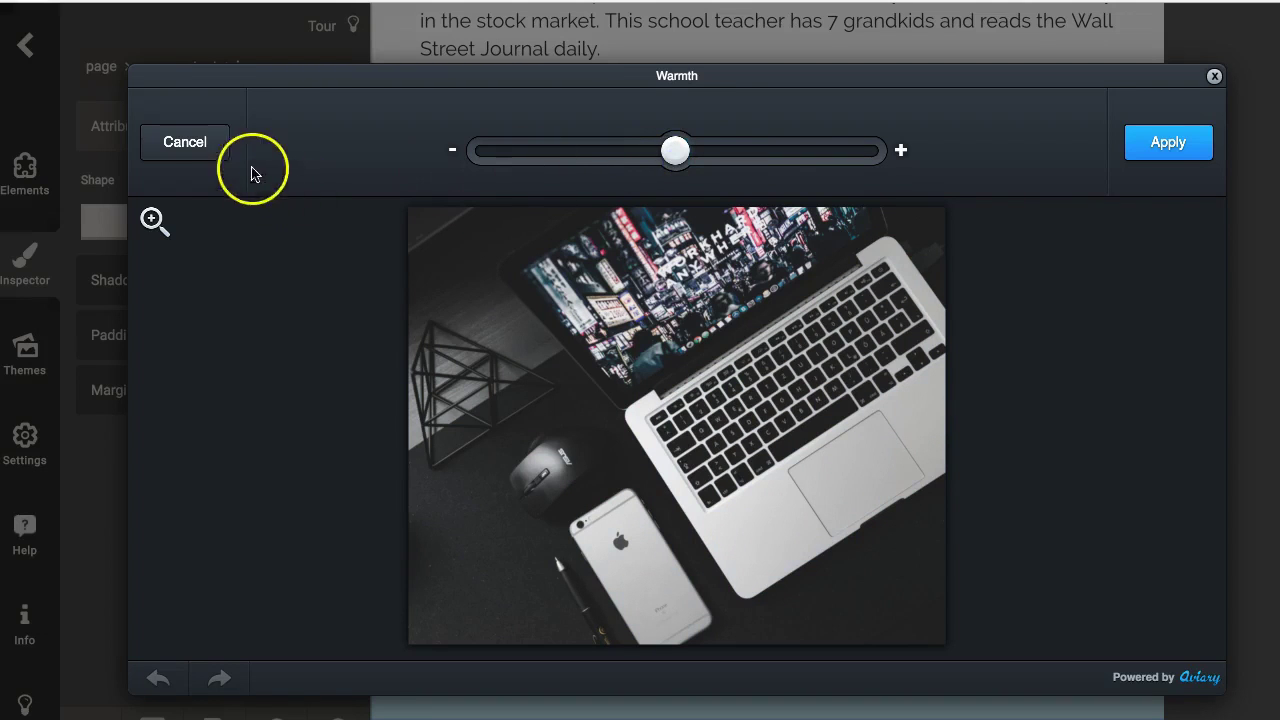
{"action": "left_click", "coordinate": [170, 146]}
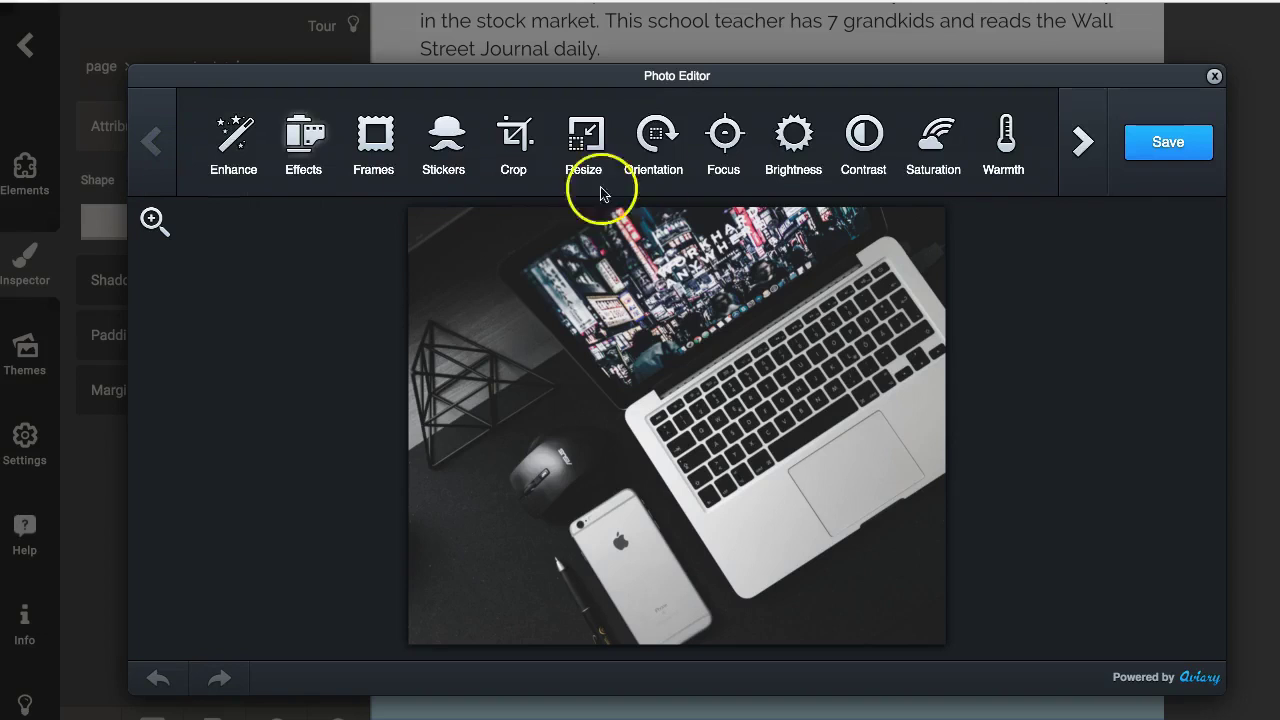
- Try a text overlay in the laptop photo's lower-right corner, coloured white in the Bangers font, and cancel it
{"action": "left_click", "coordinate": [1084, 144]}
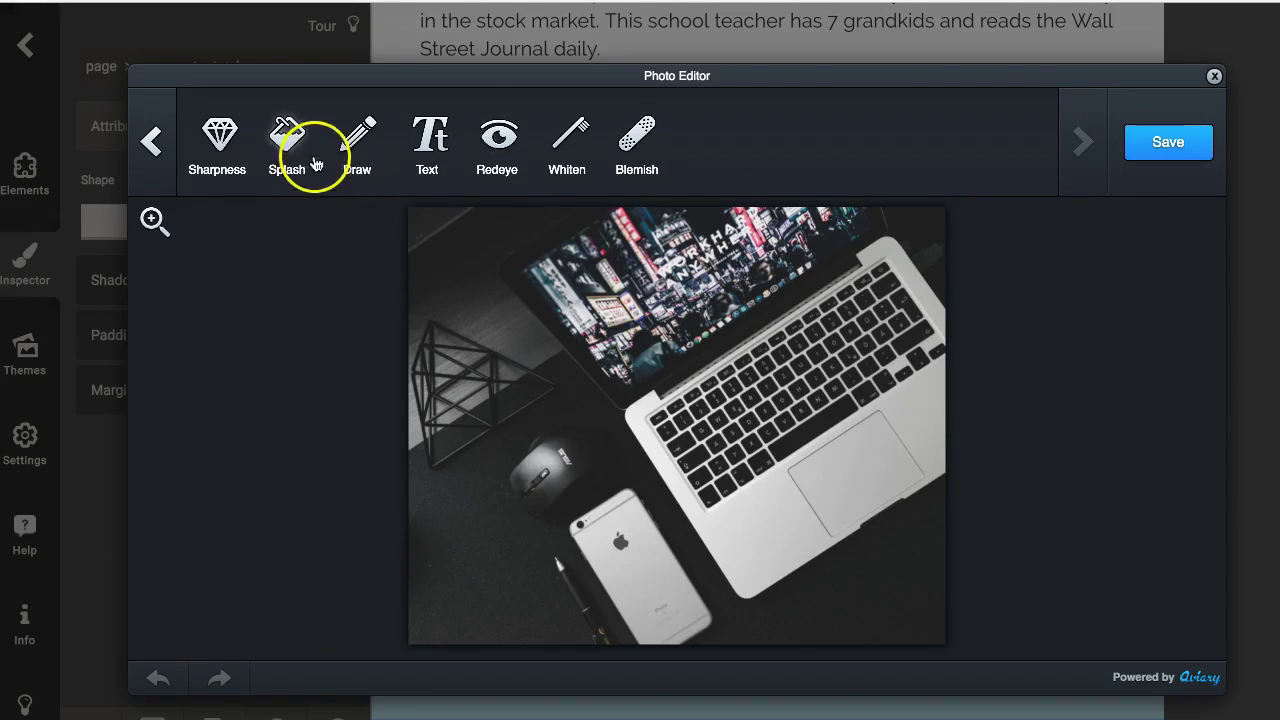
{"action": "left_click", "coordinate": [425, 143]}
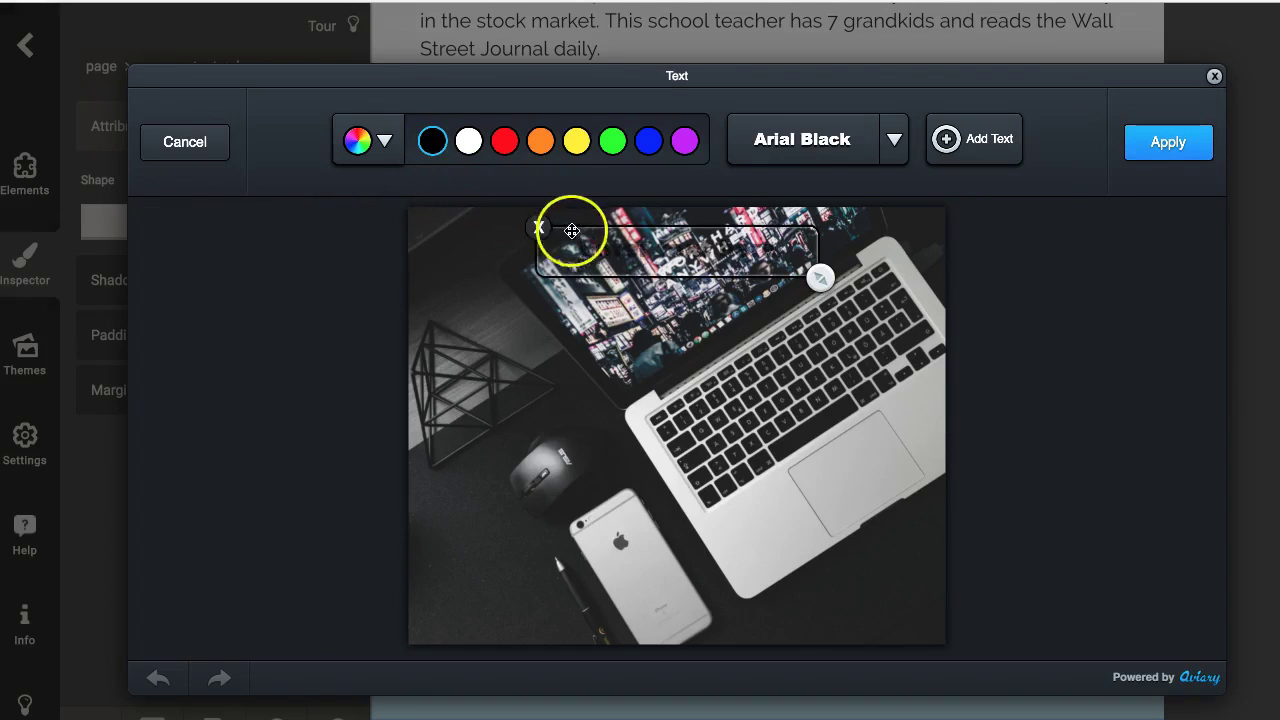
{"action": "left_click_drag", "start_coordinate": [646, 246], "coordinate": [787, 614]}
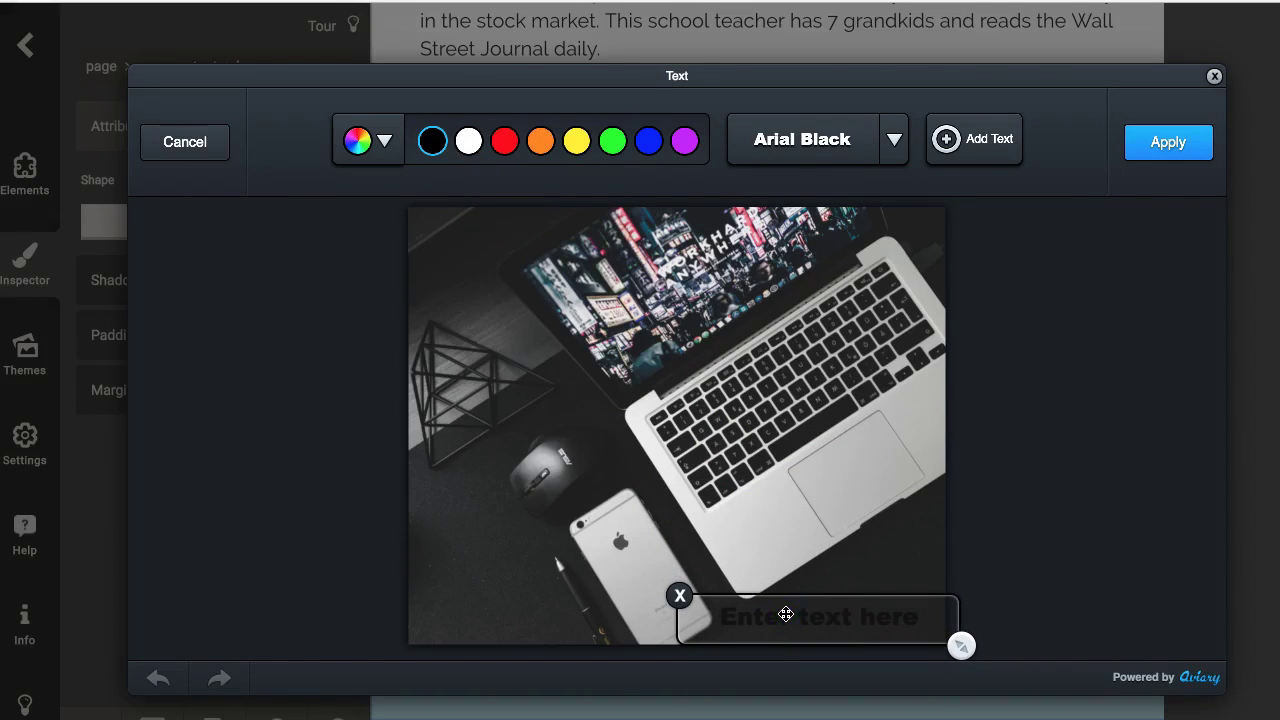
{"action": "triple_click", "coordinate": [783, 610]}
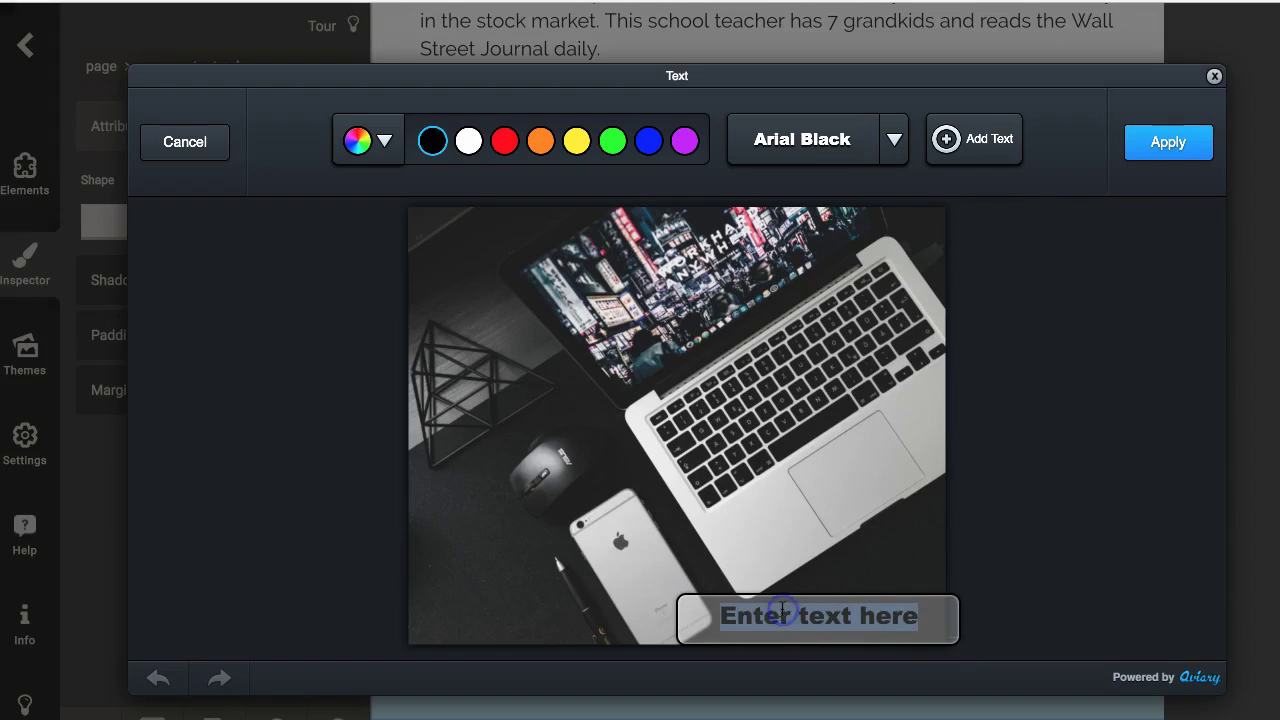
{"action": "left_click", "coordinate": [469, 144]}
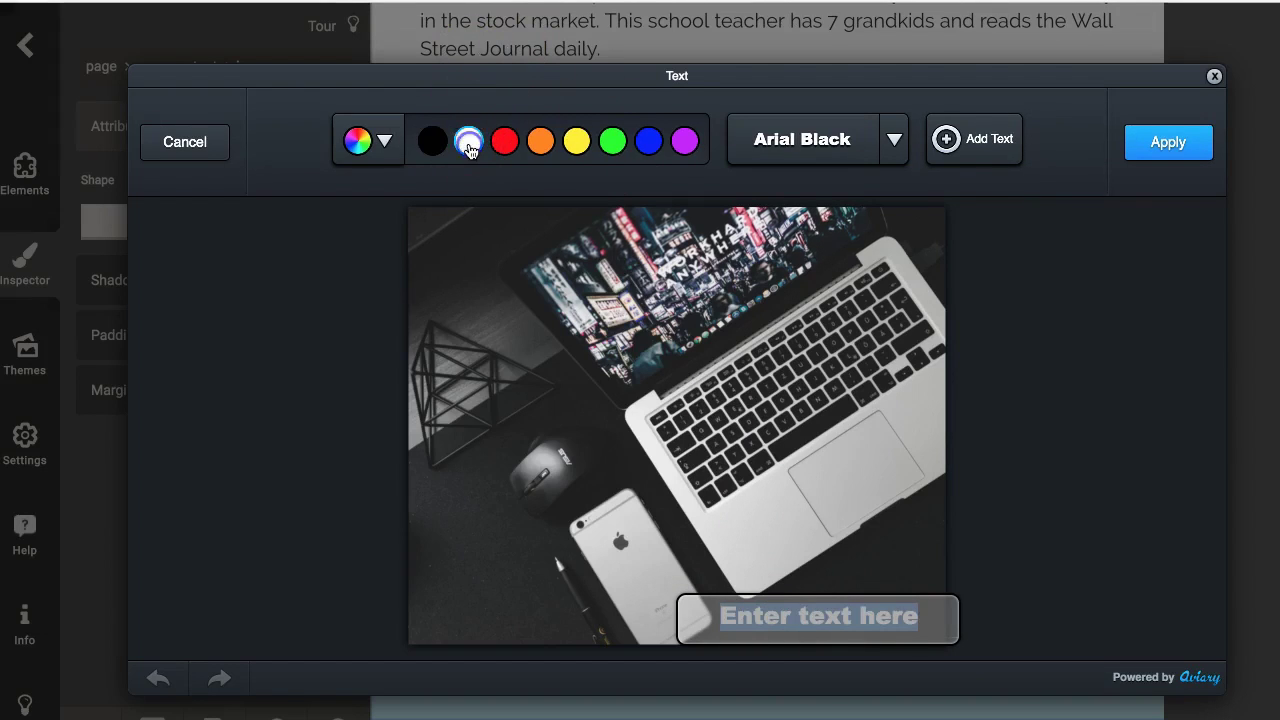
{"action": "left_click", "coordinate": [531, 408]}
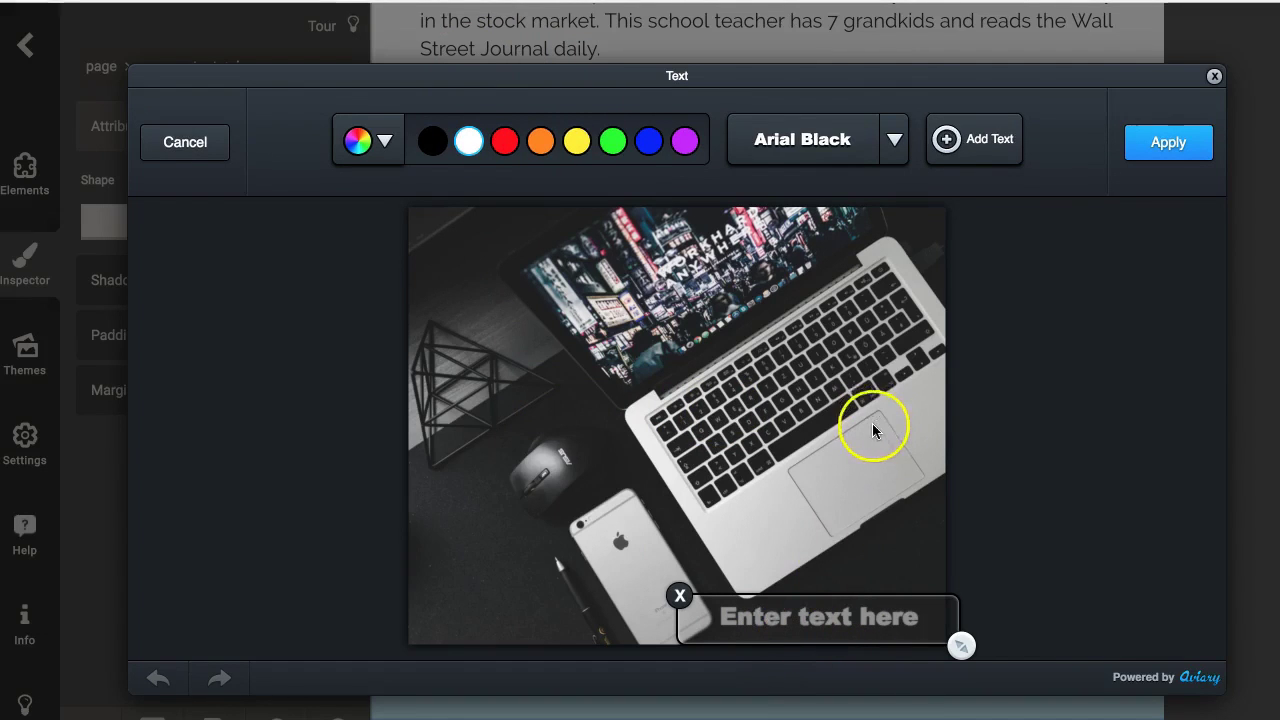
{"action": "left_click", "coordinate": [884, 133]}
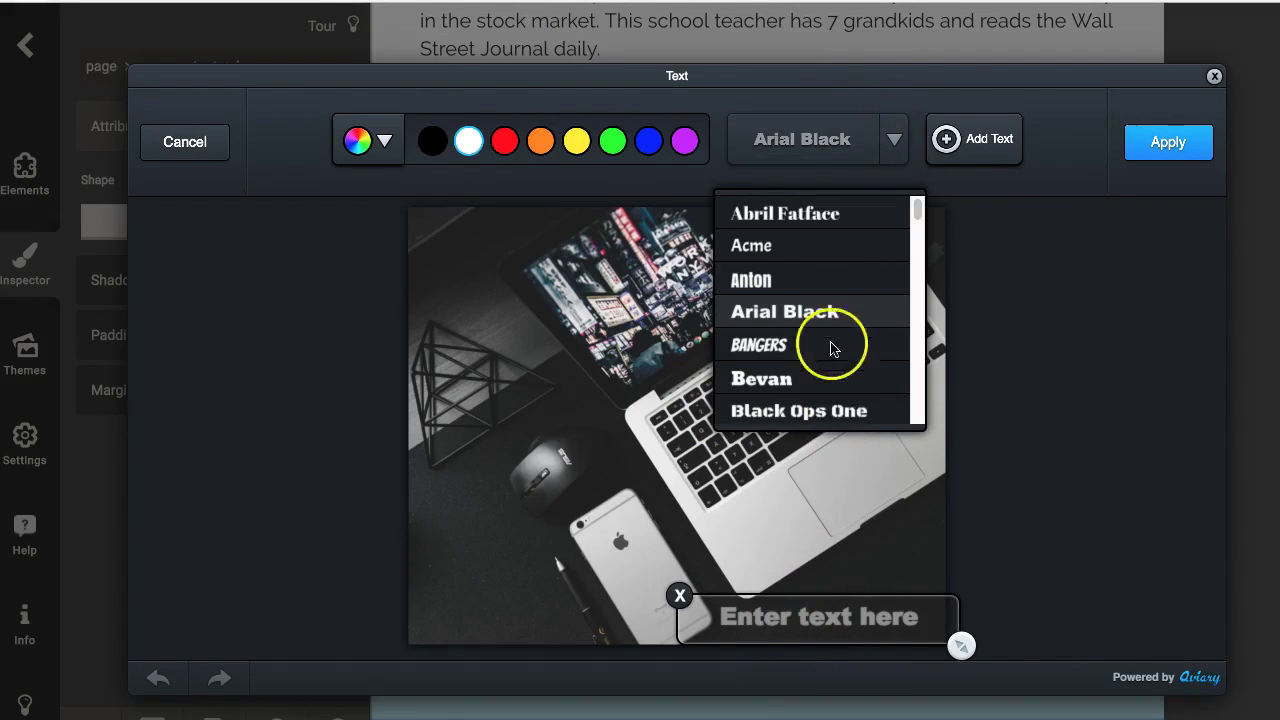
{"action": "left_click", "coordinate": [752, 344]}
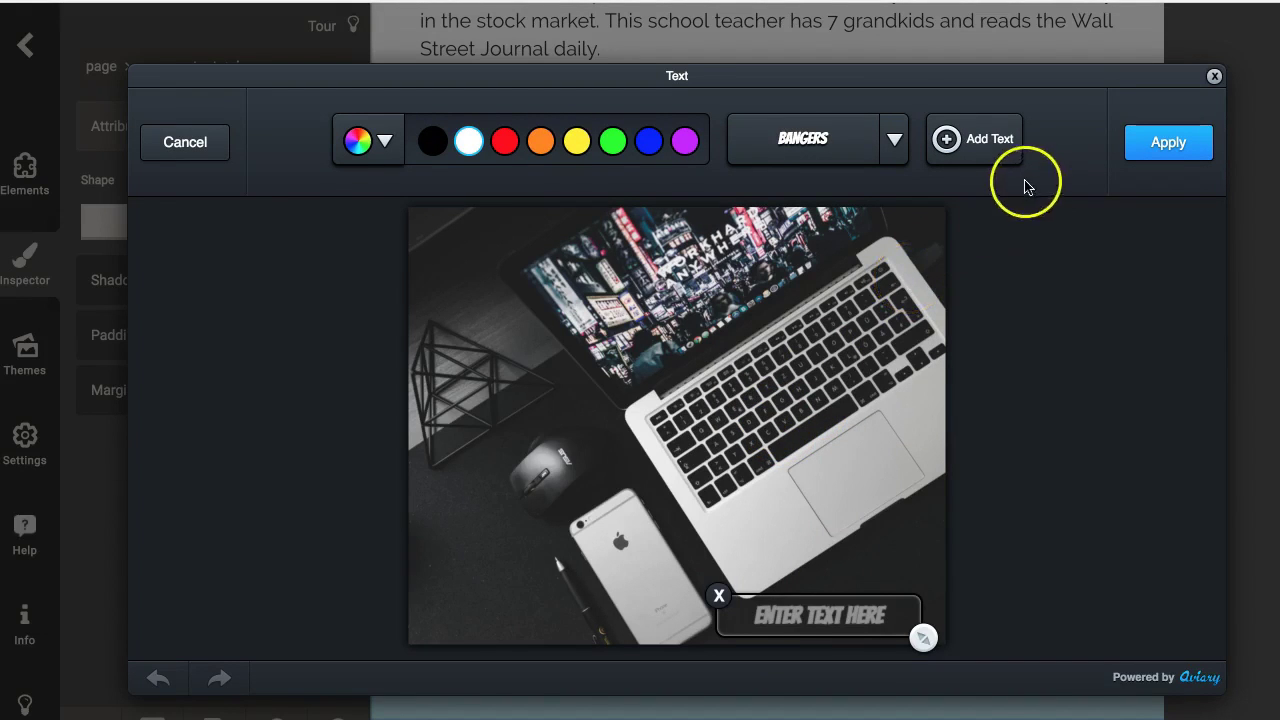
{"action": "left_click", "coordinate": [188, 142]}
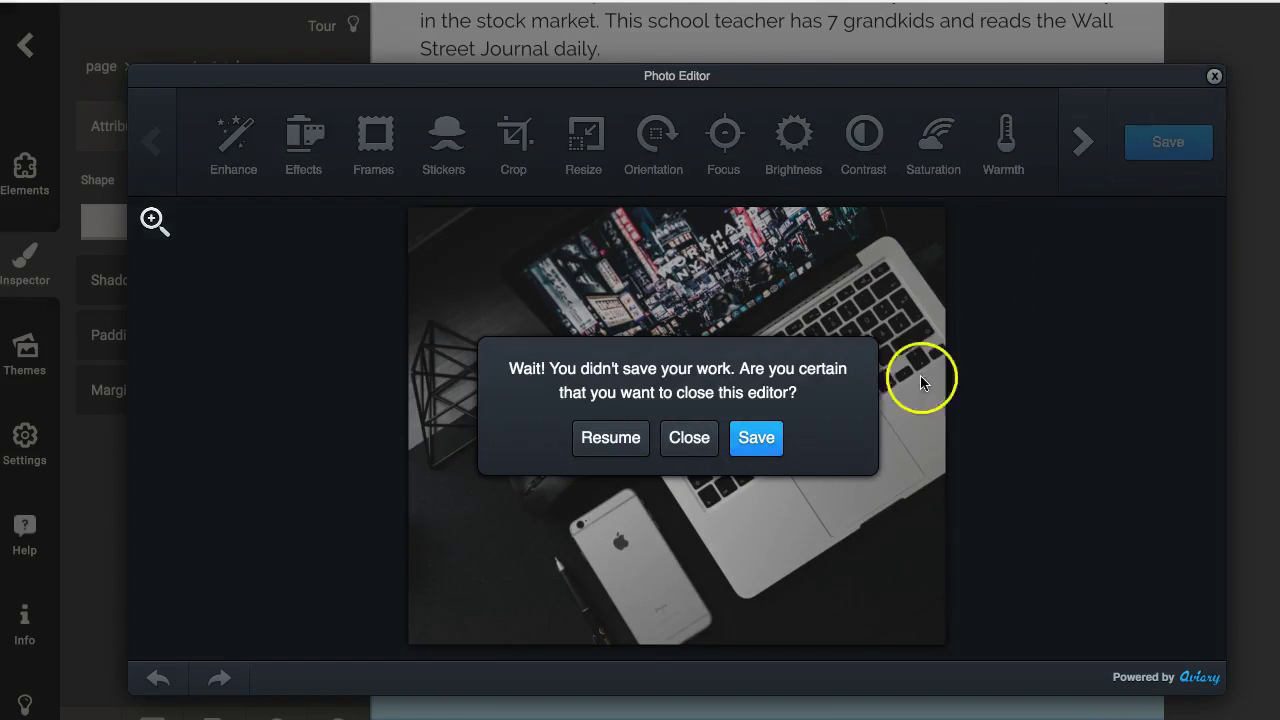
- Close the Photo Editor without saving and return to the laptop image on the page
{"action": "left_click", "coordinate": [672, 440]}
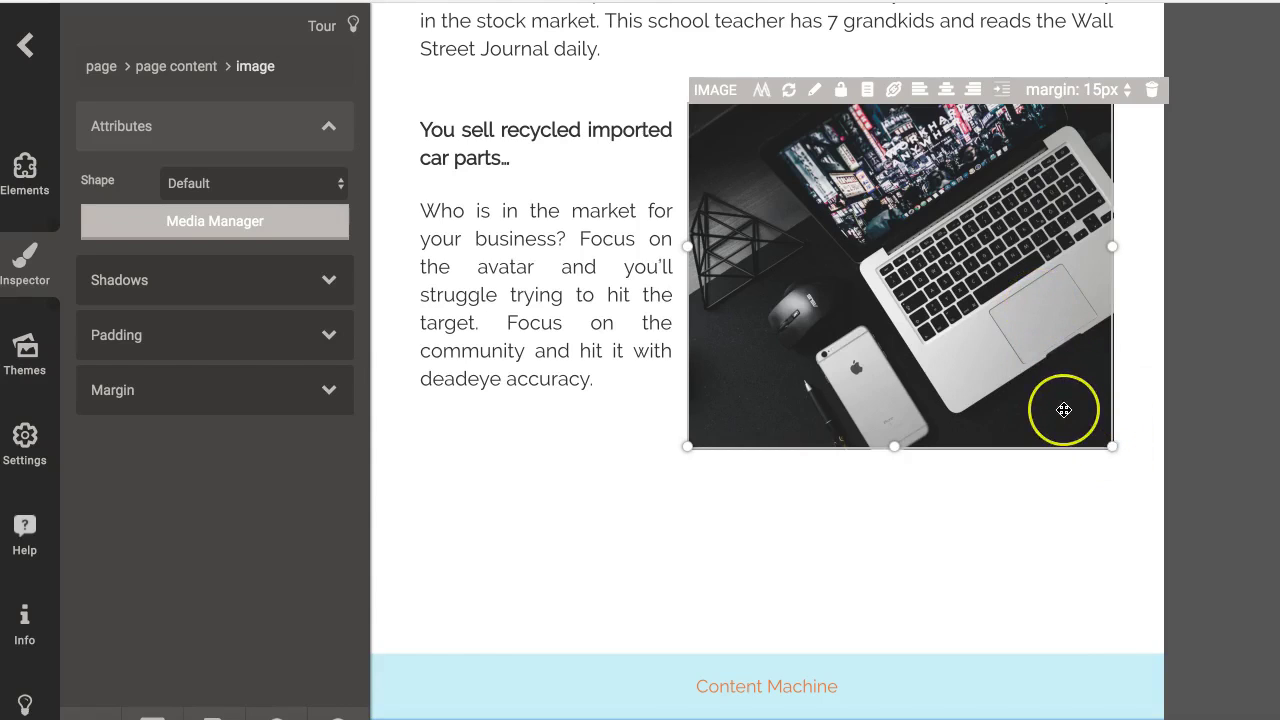
{"action": "left_click", "coordinate": [1112, 449]}
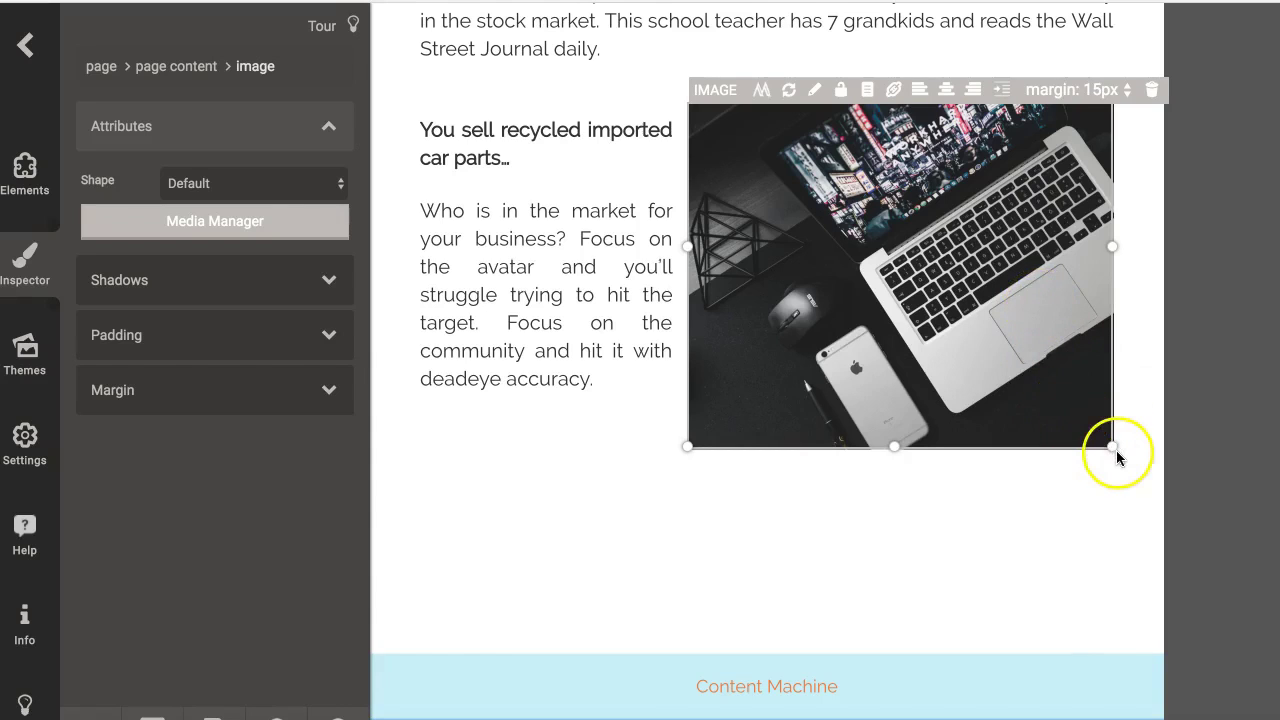